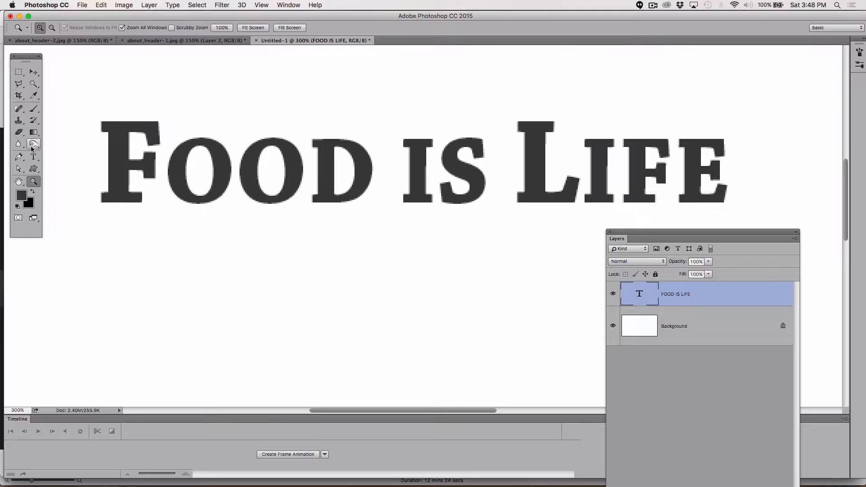
Step: With the Horizontal Type Tool, place the cursor between the two O's of FOOD and show the Character panel as a floating panel
click(33, 158)
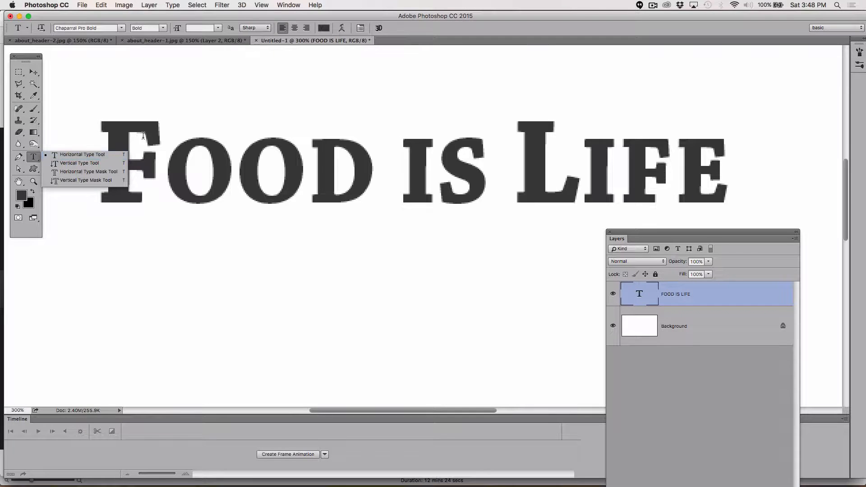
click(57, 155)
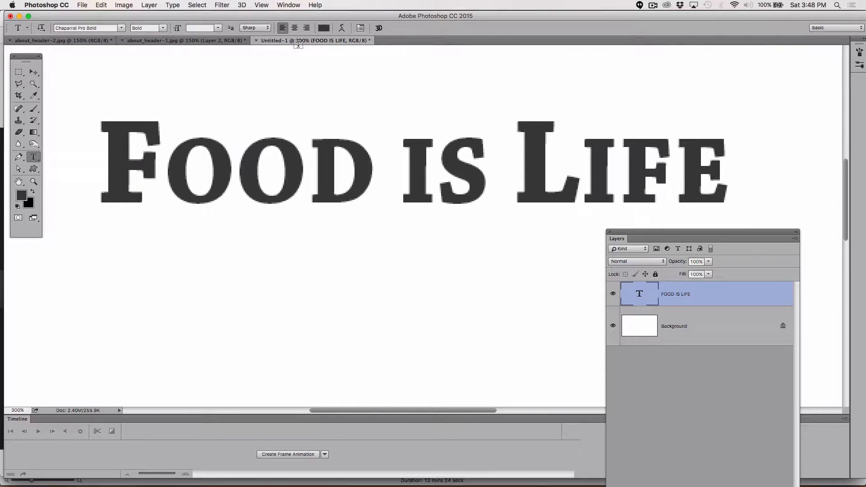
click(290, 4)
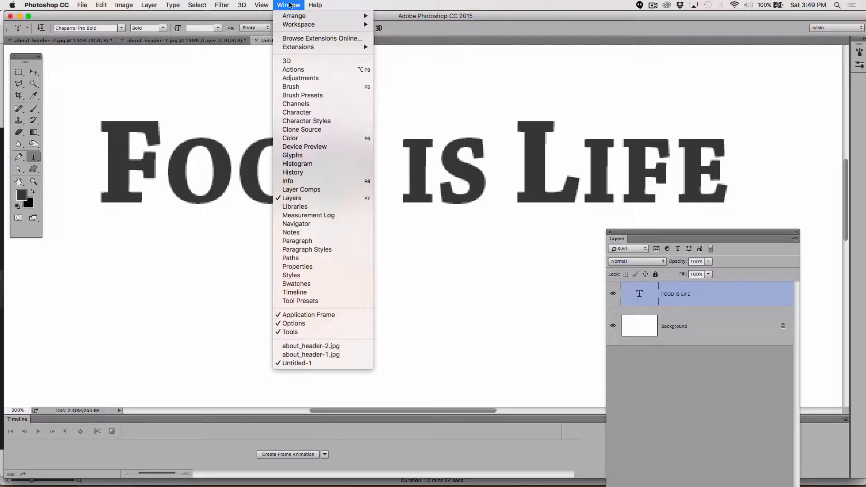
click(289, 5)
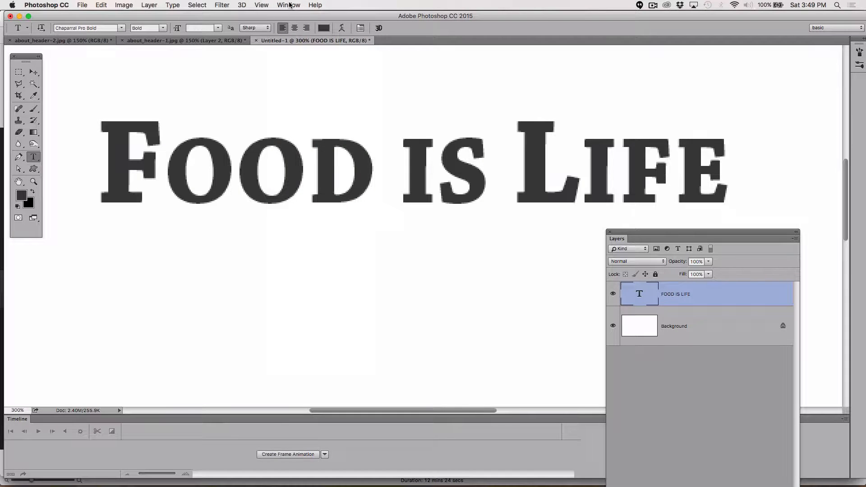
click(234, 160)
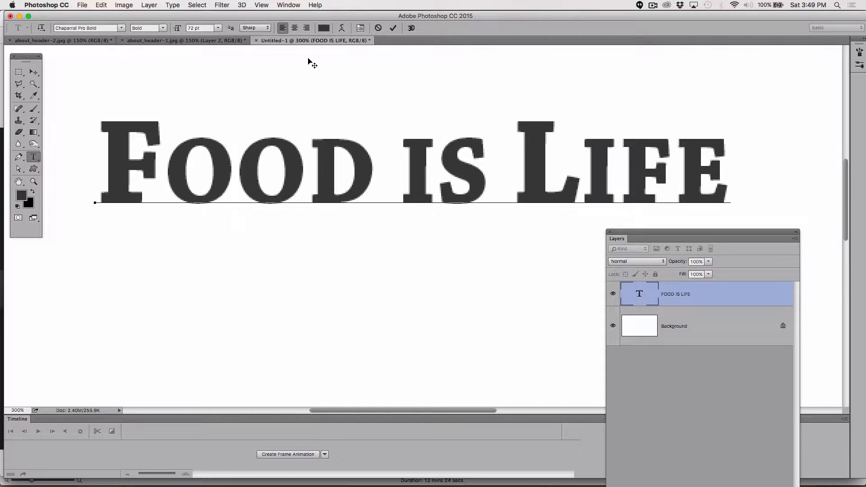
click(286, 4)
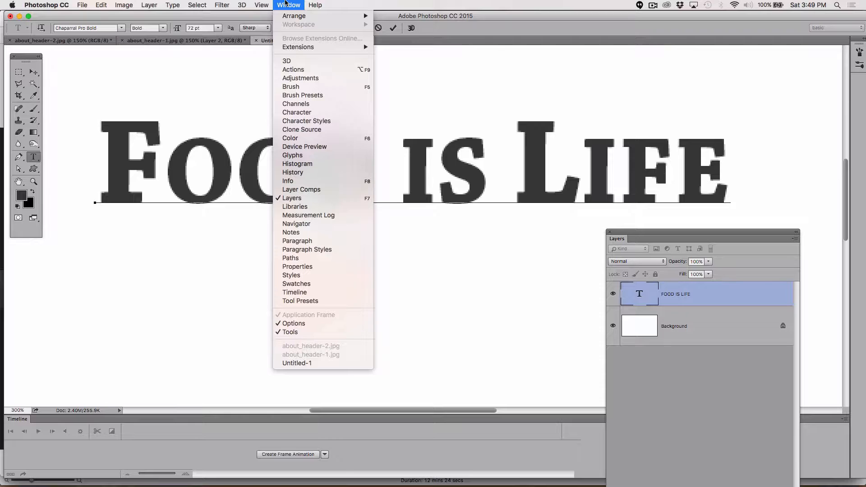
click(302, 114)
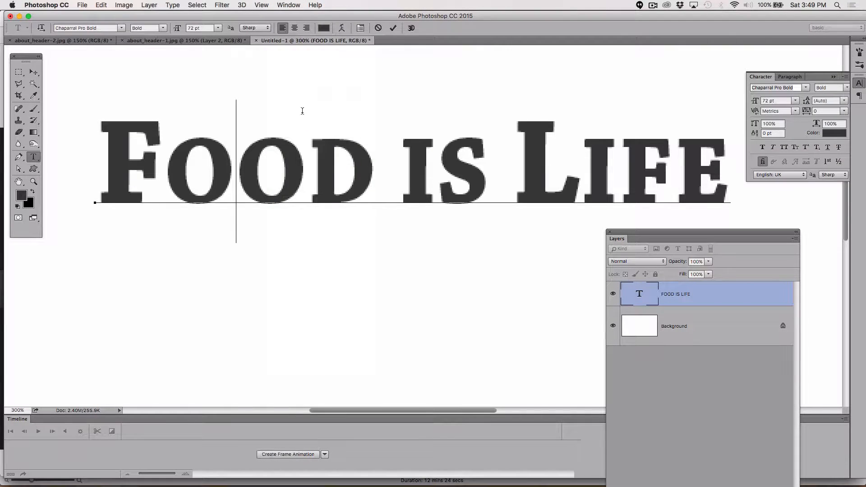
drag(758, 78, 392, 66)
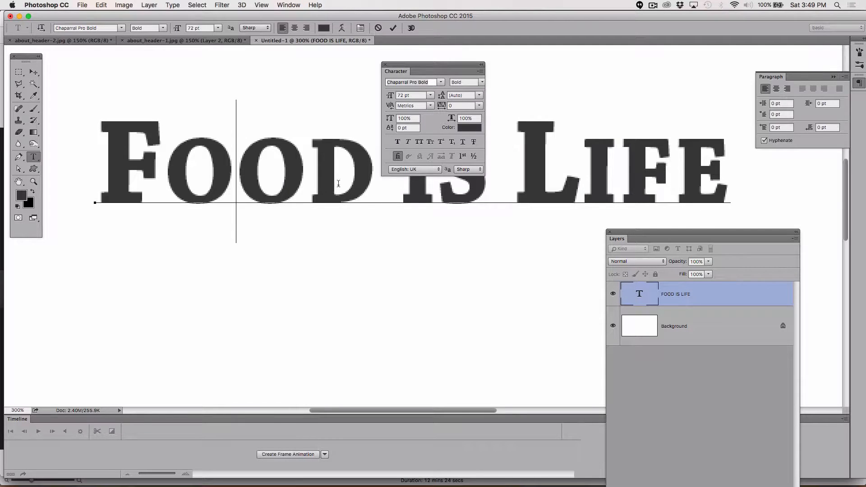
Step: Set the kerning between the two O's of FOOD to -25 and between the second O and D to -10
click(430, 106)
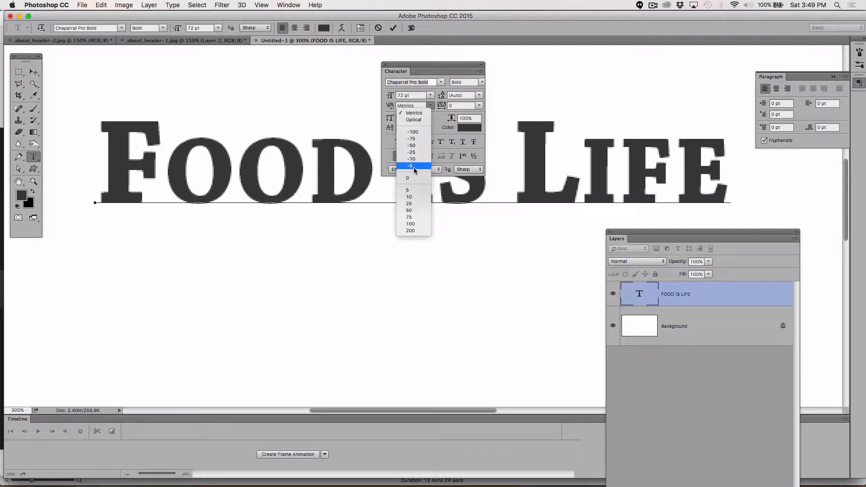
click(417, 153)
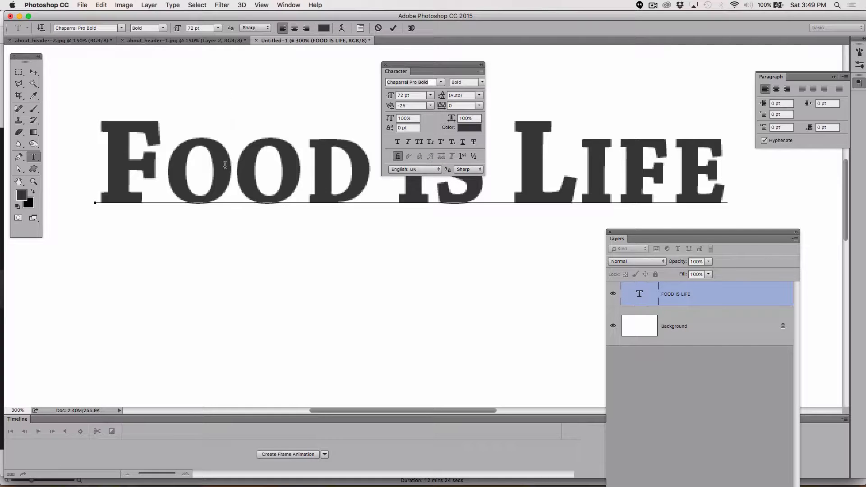
click(305, 170)
click(430, 106)
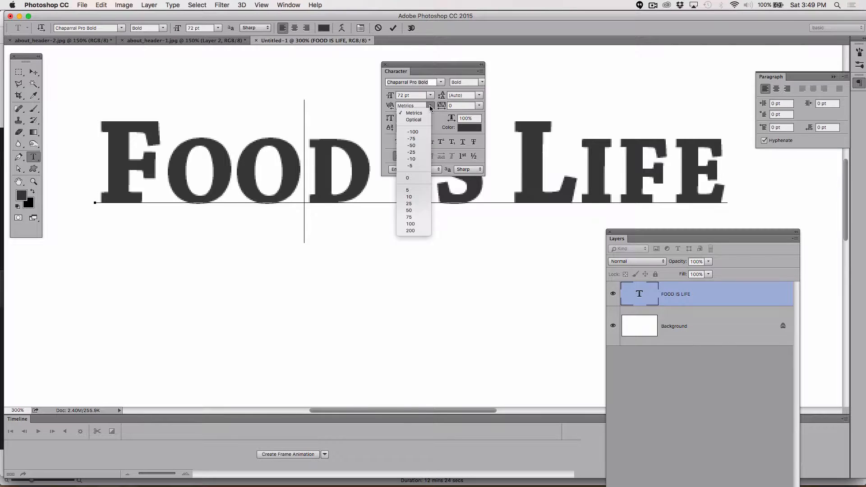
click(421, 159)
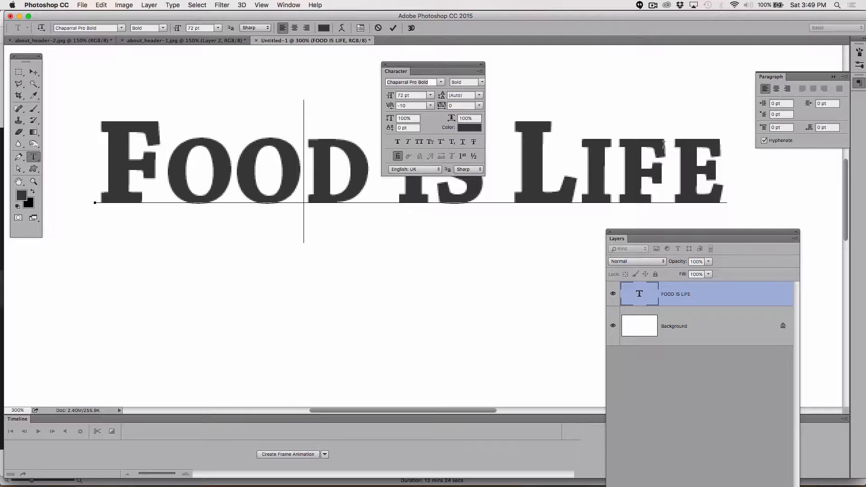
Step: Set the kerning between the I and F of LIFE to 10, widen it slightly further, and close the Character panel
click(617, 150)
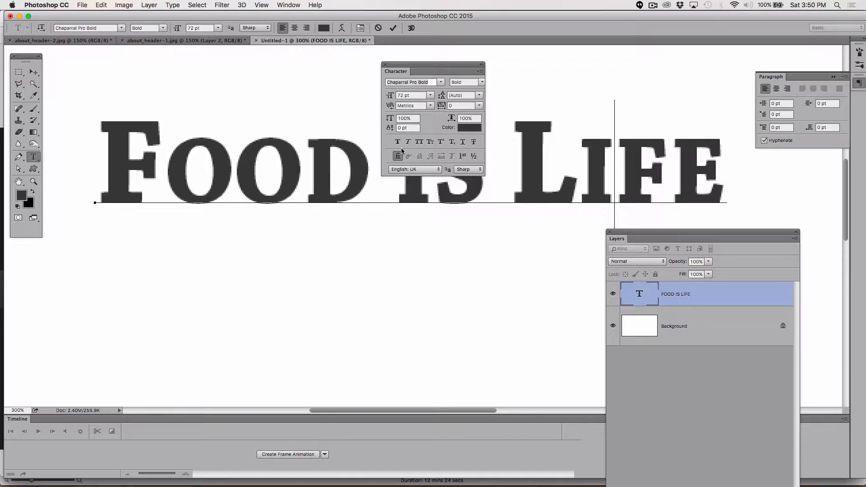
click(430, 106)
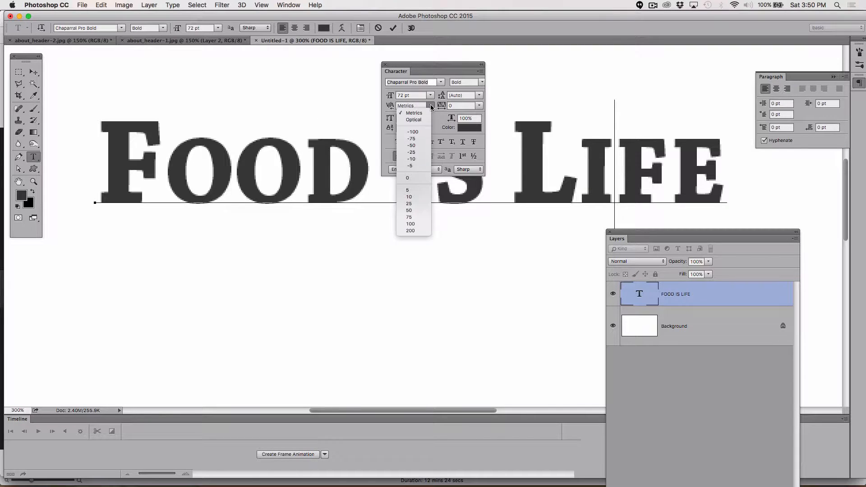
click(418, 197)
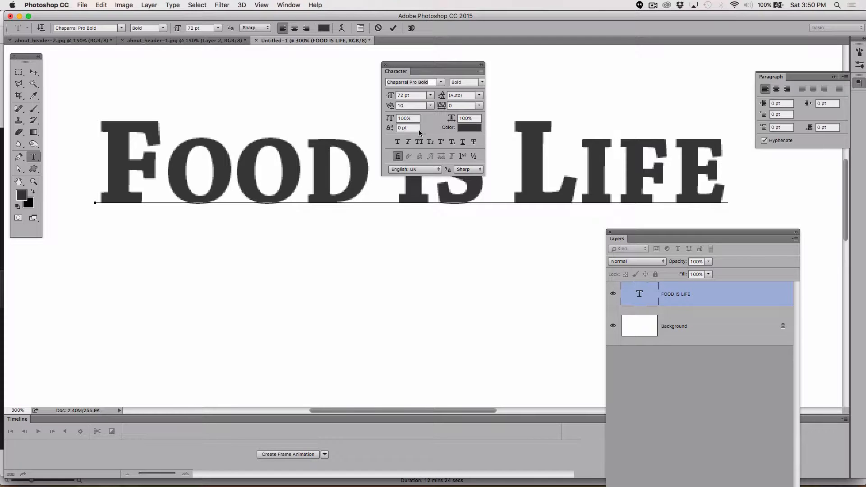
click(401, 106)
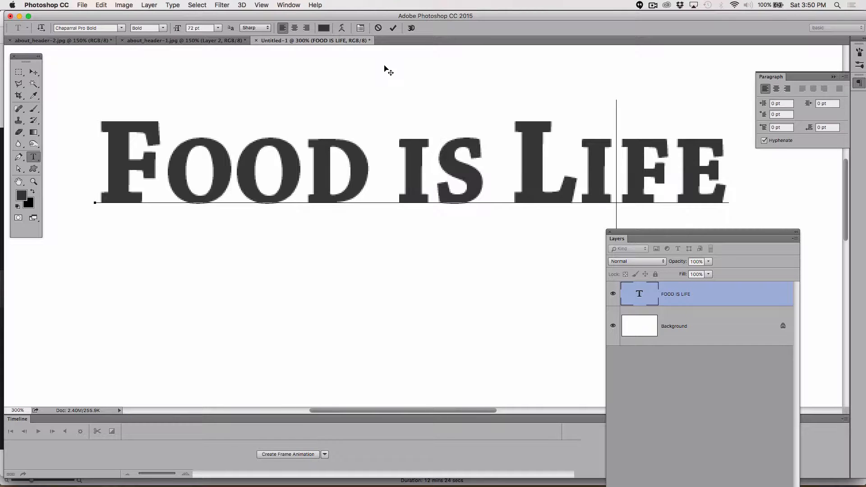
click(384, 65)
Step: Set the kerning between the F and first O of FOOD to -25, and move the reopened Character panel below the lettering
click(166, 177)
click(289, 5)
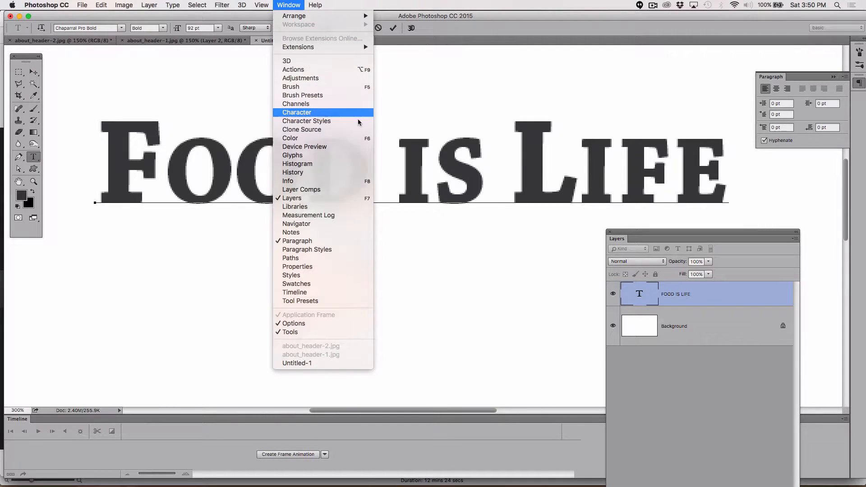
click(319, 112)
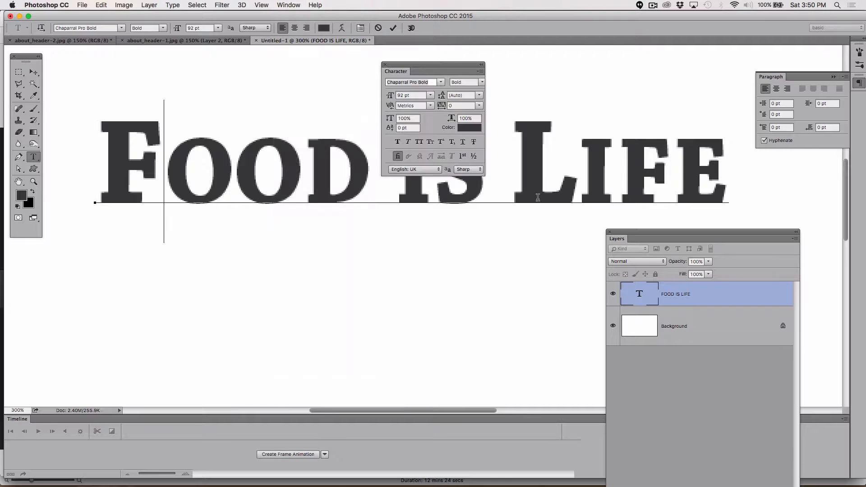
click(430, 106)
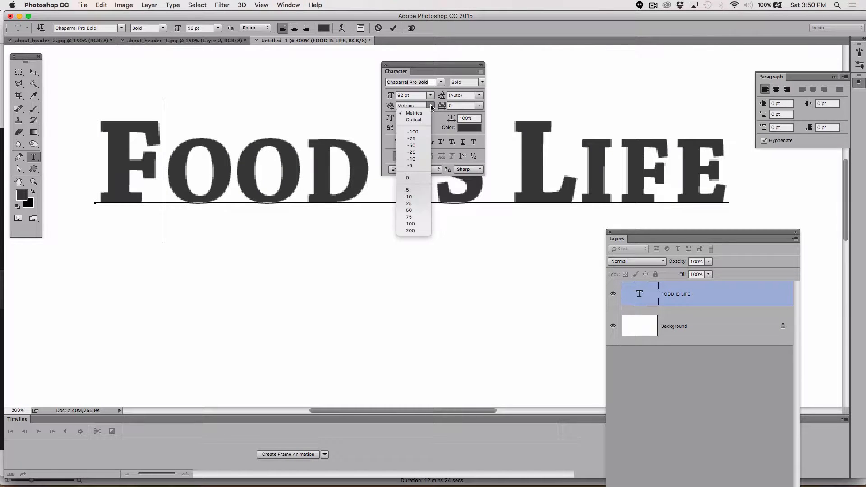
click(424, 160)
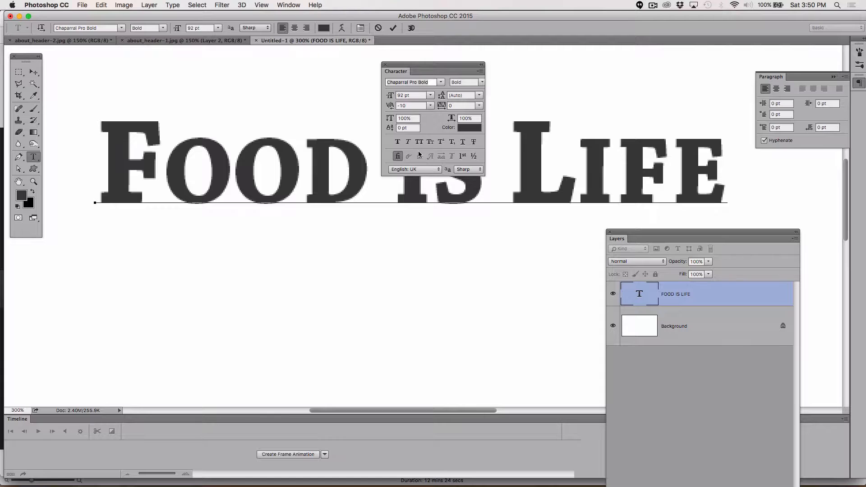
click(431, 105)
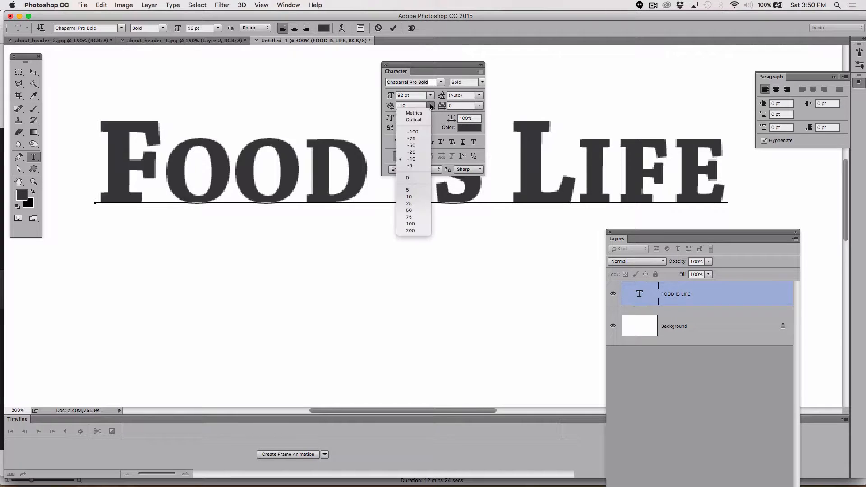
click(429, 153)
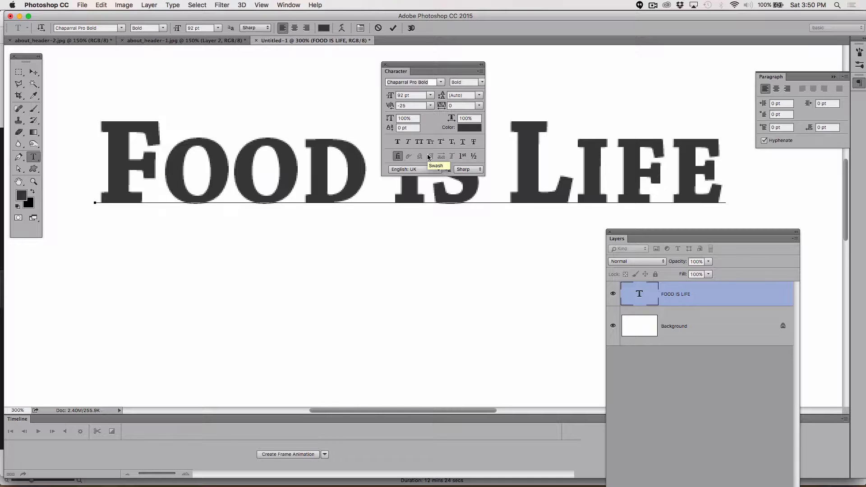
drag(391, 65, 457, 275)
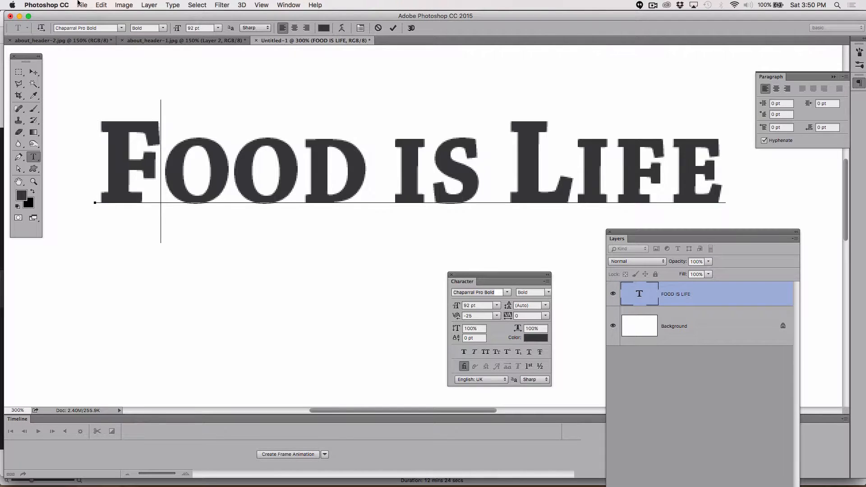
Step: Commit the text edit by switching to the Move Tool and convert the FOOD IS LIFE text layer to a shape
click(34, 76)
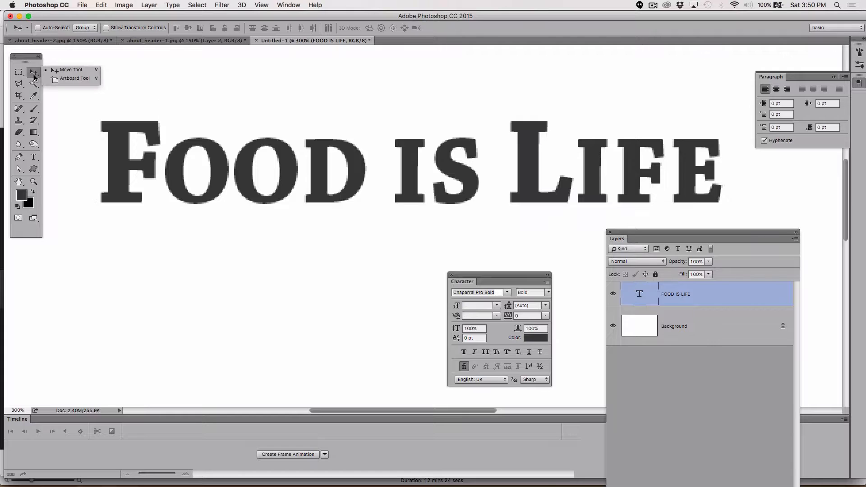
click(69, 71)
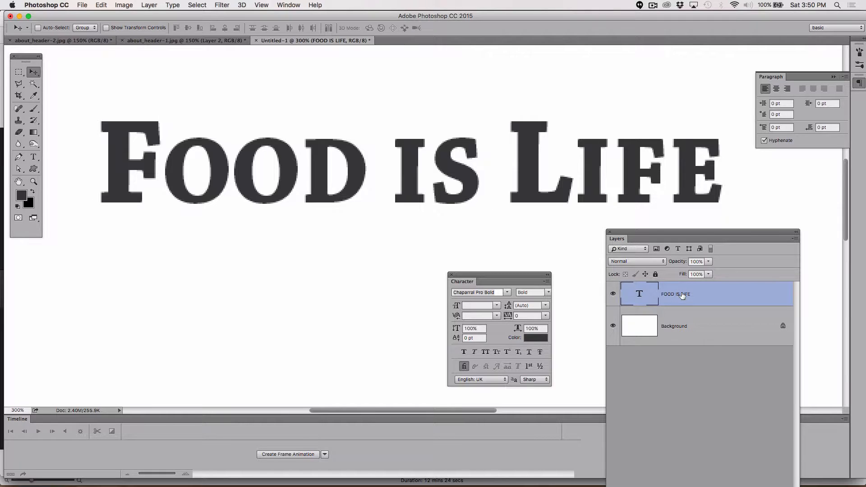
click(174, 5)
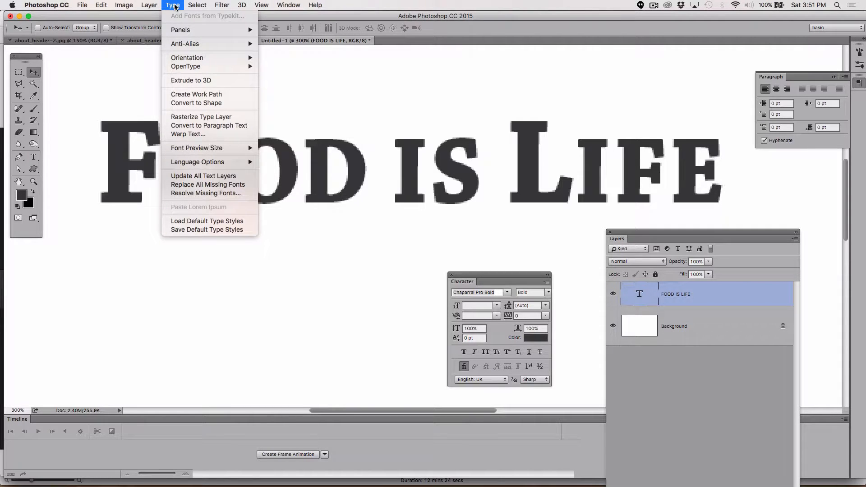
click(220, 108)
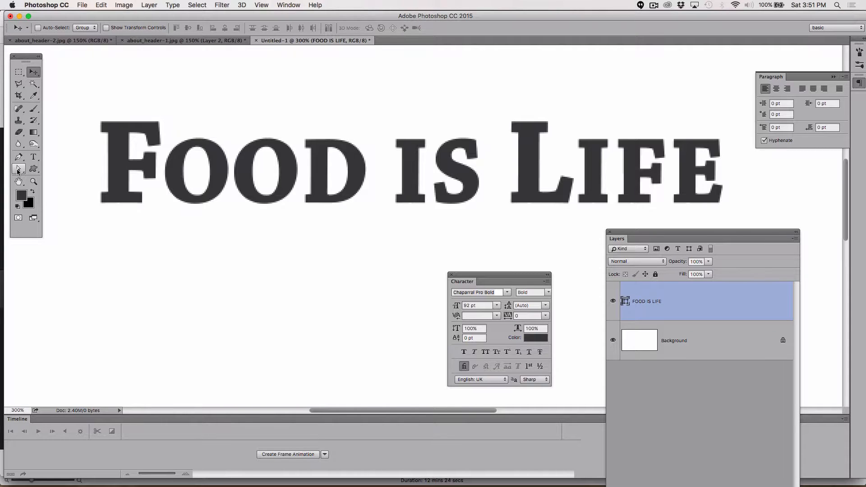
Step: Select only the top anchor points of the F in FOOD and nudge them up until the shape is about 78.59 px high
click(19, 170)
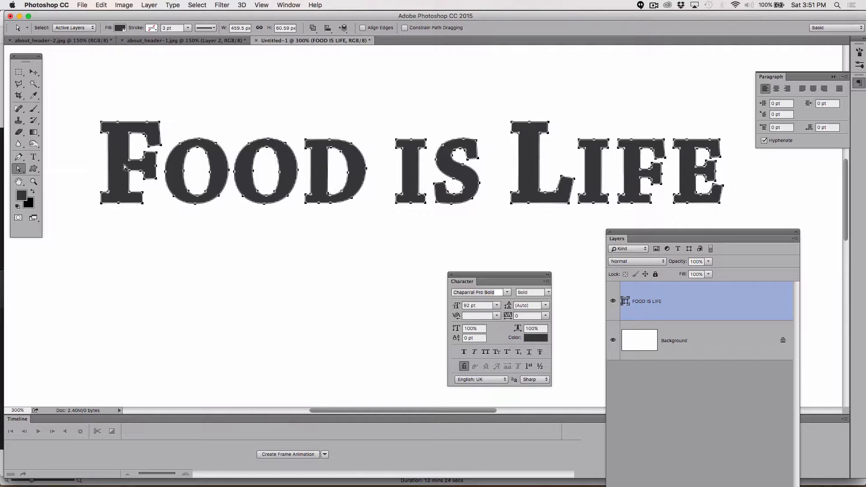
drag(80, 105, 165, 151)
key(Up)
key(Up)
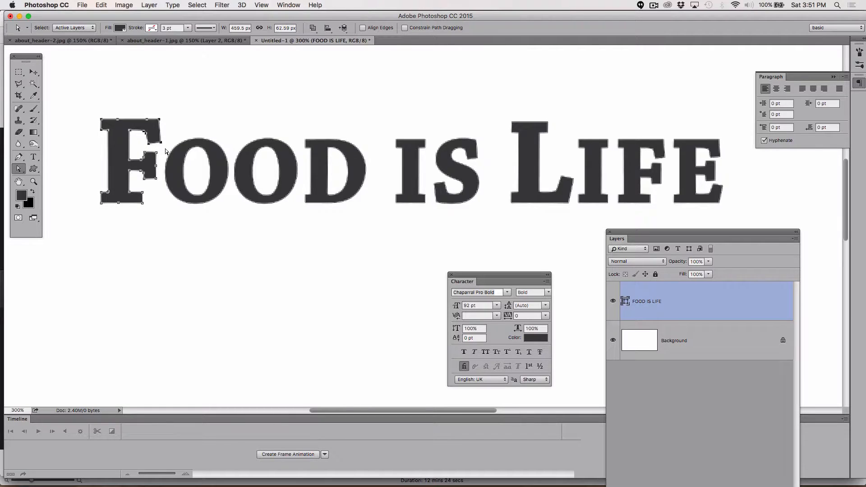
key(Up)
key(Up)
key(Up)
key(Up)
key(Up)
key(Up)
key(Up)
key(Up)
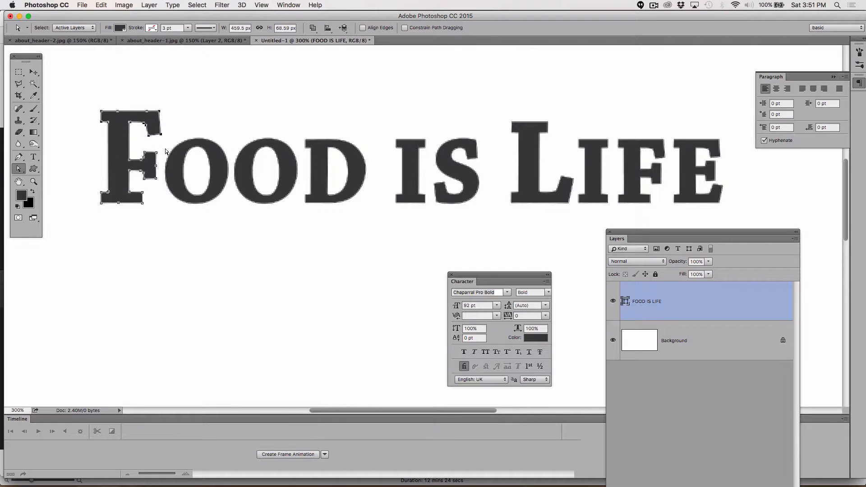
key(Up)
key(Up)
key(Up)
key(Up)
key(Up)
key(Up)
key(Up)
key(Up)
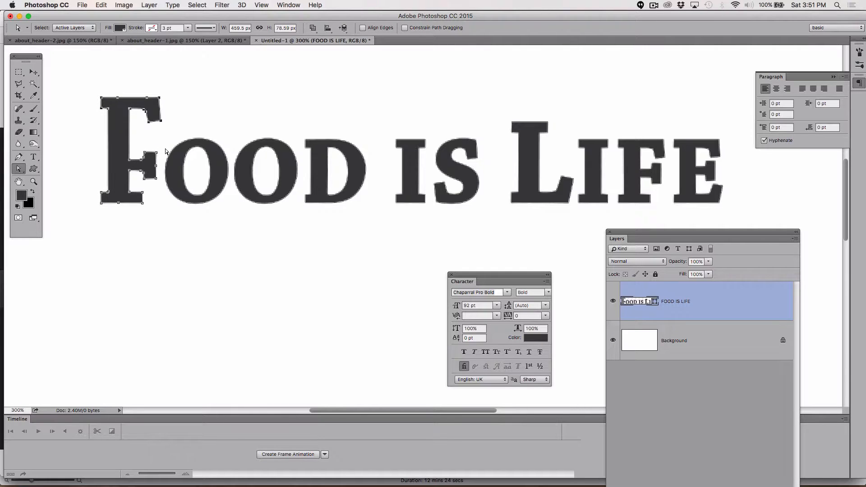
Step: Nudge the top anchor points of the F back down until the shape is about 61.59 px high
key(Down)
key(Down)
key(Down)
key(Down)
key(Down)
key(Down)
key(Down)
key(Down)
key(Down)
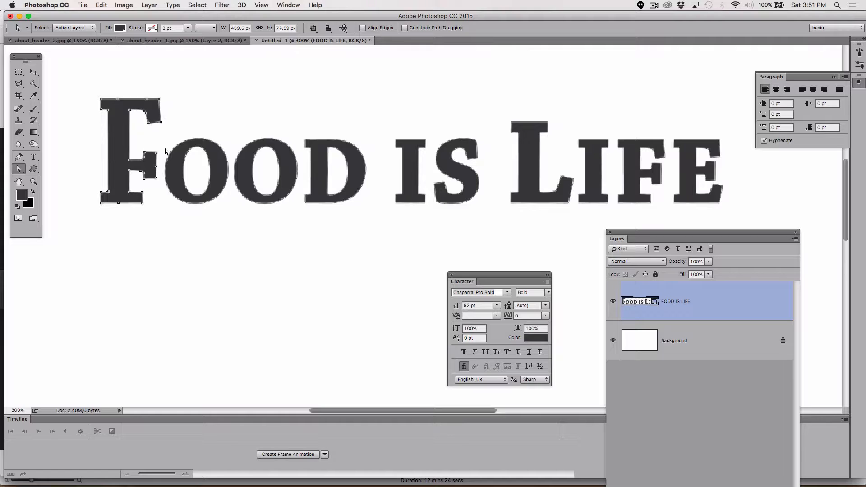
key(Down)
key(Down)
key(Down)
key(Down)
key(Down)
key(Down)
key(Down)
key(Down)
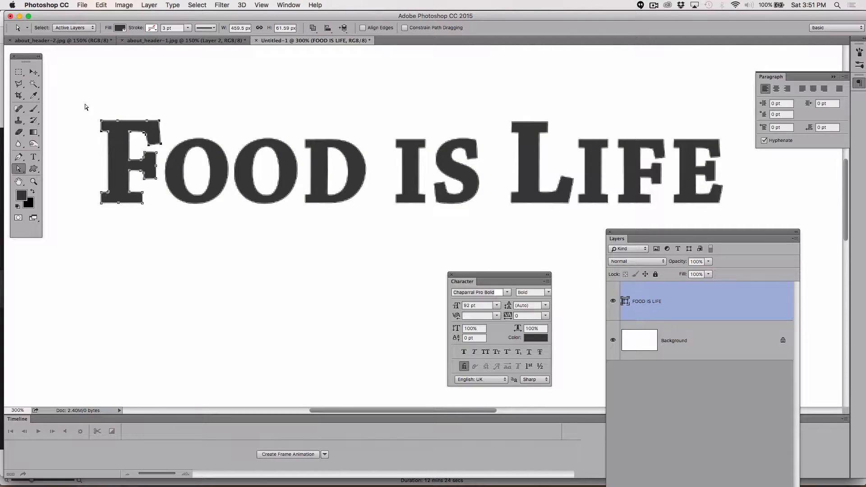
Step: Select the anchor points of the F's top and middle arms and nudge them up until the shape is about 83.59 px high
drag(85, 104, 163, 184)
key(Up)
key(Up)
key(Up)
key(Up)
key(Up)
key(Up)
key(Up)
key(Up)
key(Up)
key(Up)
key(Up)
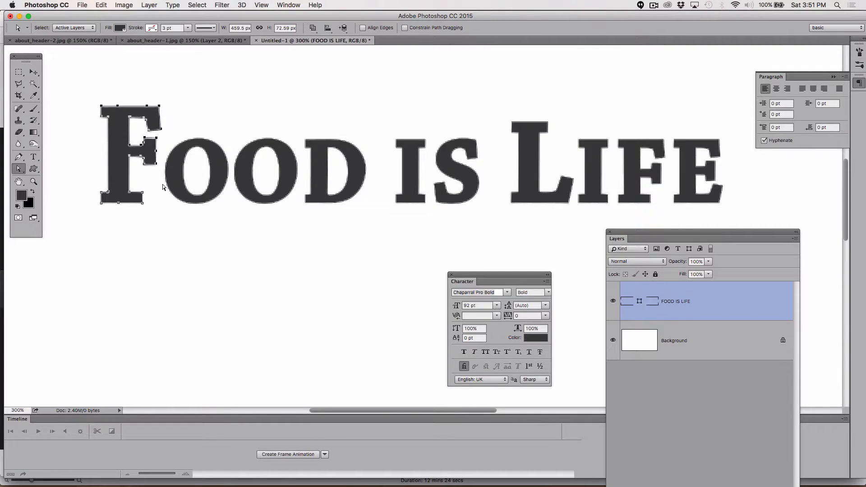
key(Up)
key(Up)
key(Up)
key(Up)
key(Up)
key(Up)
key(Up)
key(Up)
key(Up)
key(Up)
key(Up)
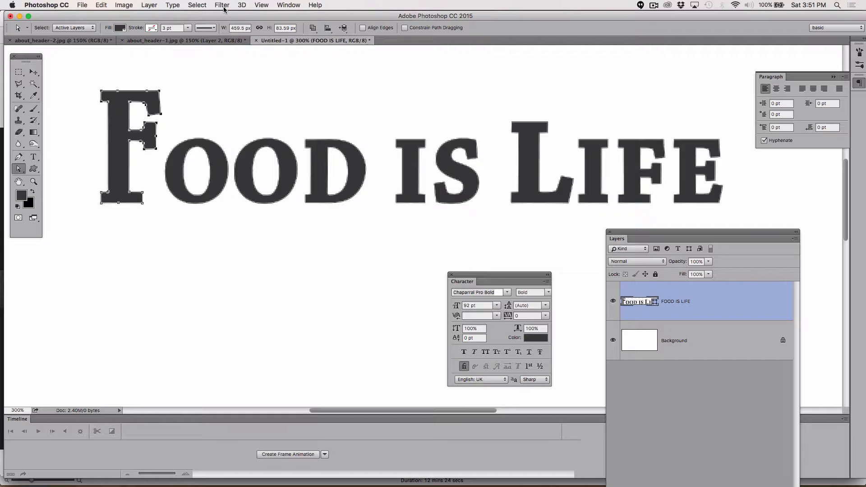
Step: Show the rulers and place a horizontal guide along the top edge of the F, at about 2.294 in
key(super+r)
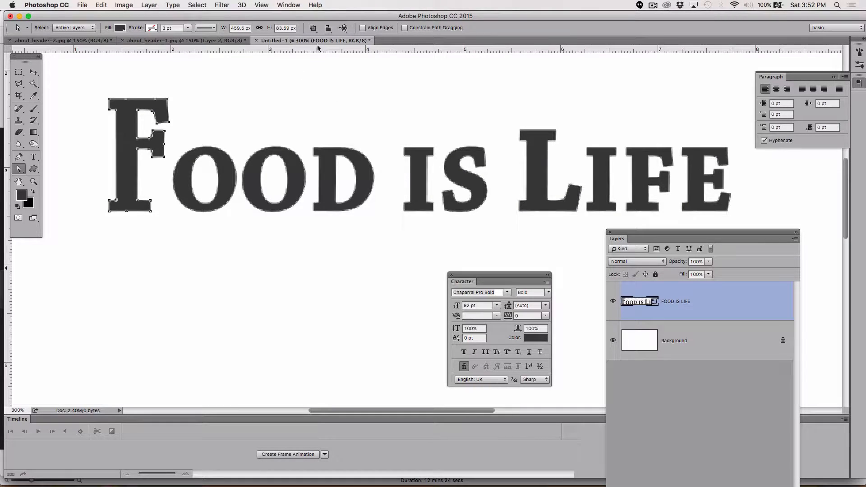
drag(313, 52, 197, 98)
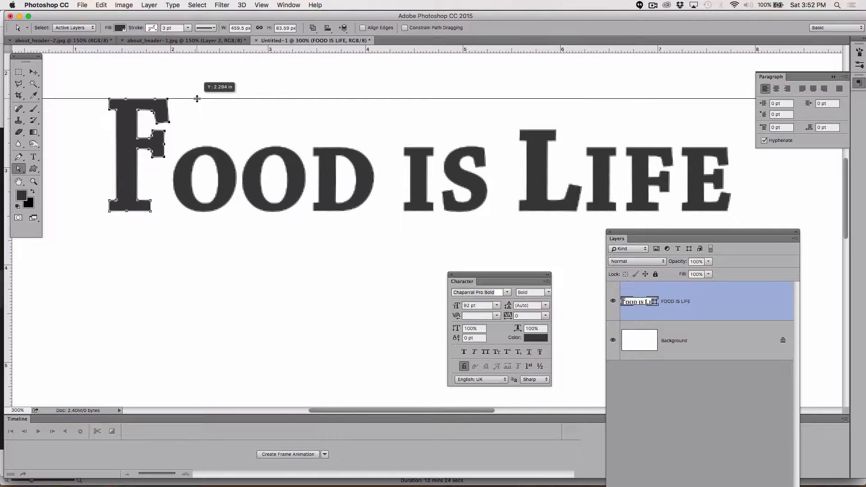
drag(197, 99, 197, 99)
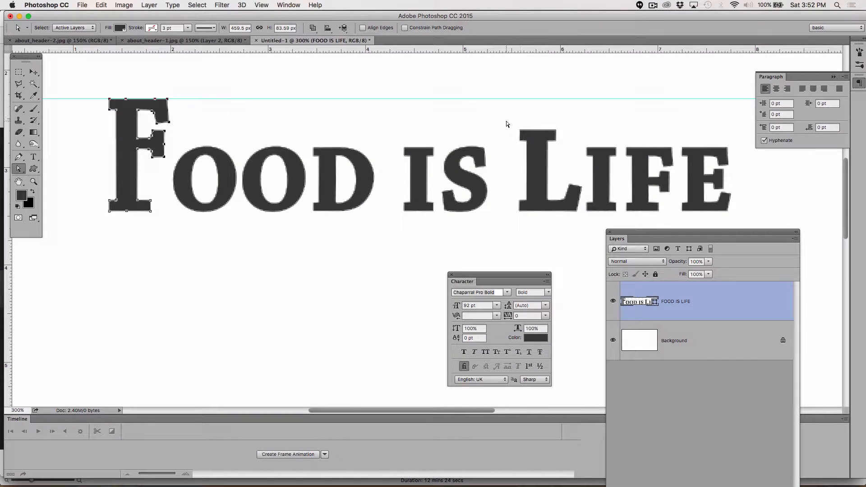
Step: Select the top anchor points of the L in LIFE and nudge them up to the guide, undoing the final overshooting nudge
drag(517, 125, 571, 160)
key(Up)
key(Up)
key(Up)
key(Up)
key(Up)
key(Up)
key(Up)
key(Up)
key(Up)
key(Up)
key(Up)
key(Up)
key(Up)
key(Up)
key(Up)
key(Up)
key(Up)
key(Up)
key(Up)
key(Up)
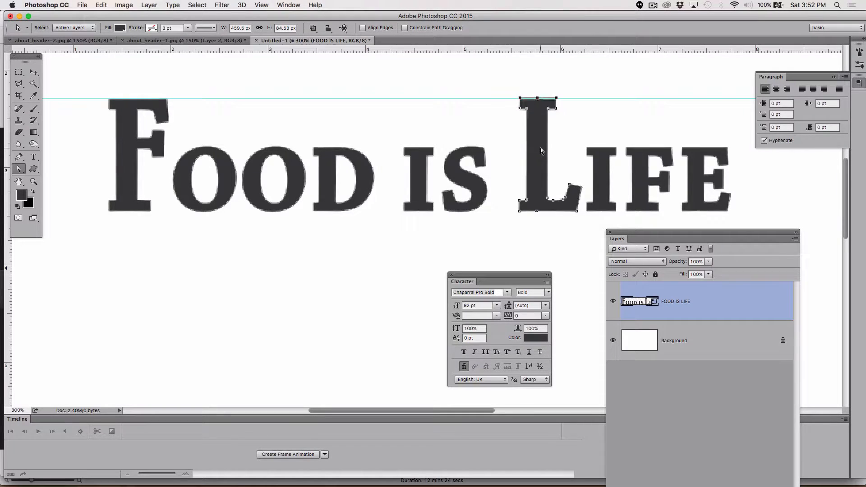
key(super+z)
Step: Select all anchor points of the F in FOOD and nudge it closer to the first O until the shape is 456.5 px wide
drag(75, 84, 171, 246)
key(Right)
key(Right)
key(Right)
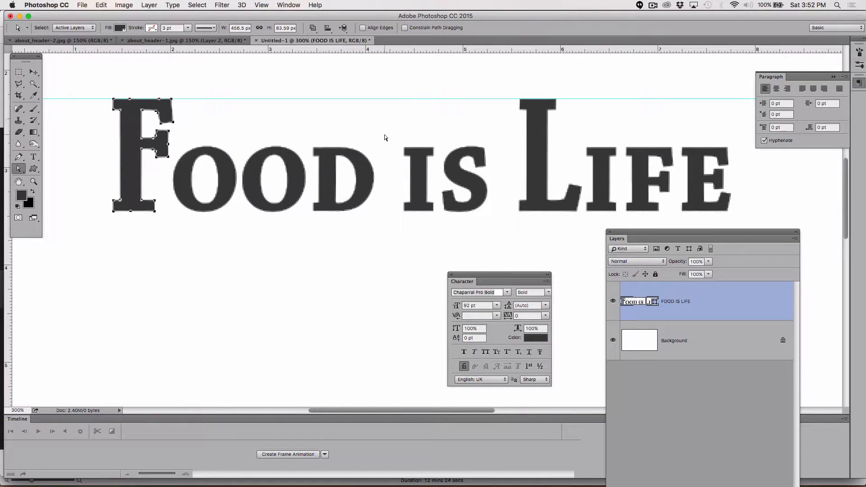
Step: Select the letters of IS, skew them horizontally to about -9.26° for an italic slant, and apply the transformation
drag(403, 138, 502, 227)
click(100, 6)
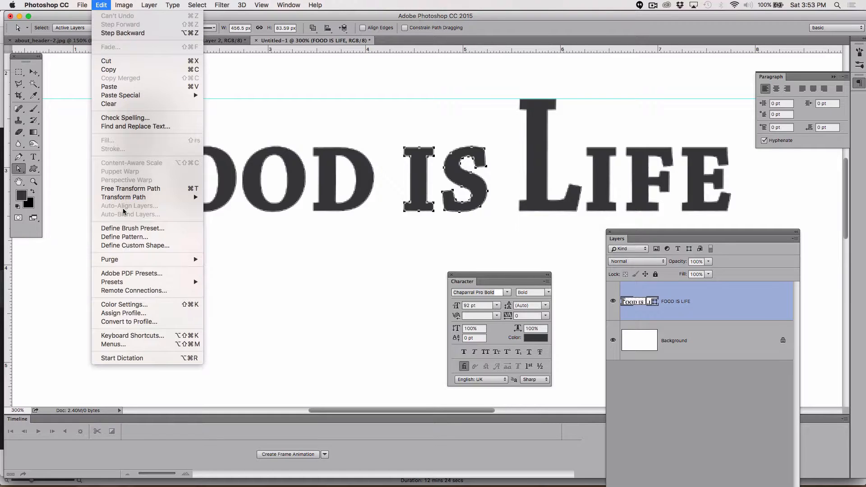
mouse_move(124, 199)
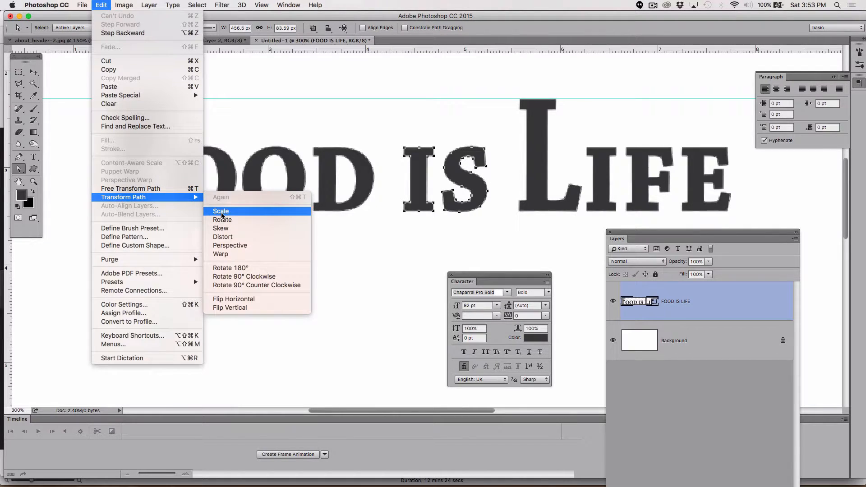
click(224, 228)
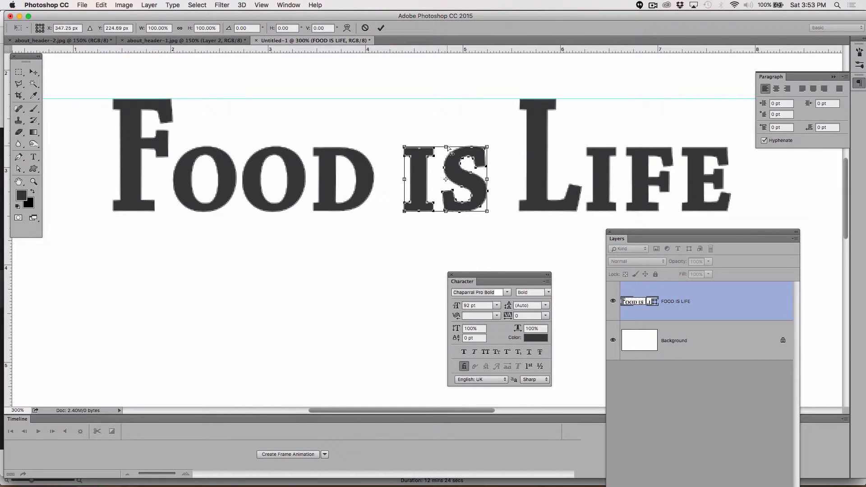
drag(446, 148, 456, 147)
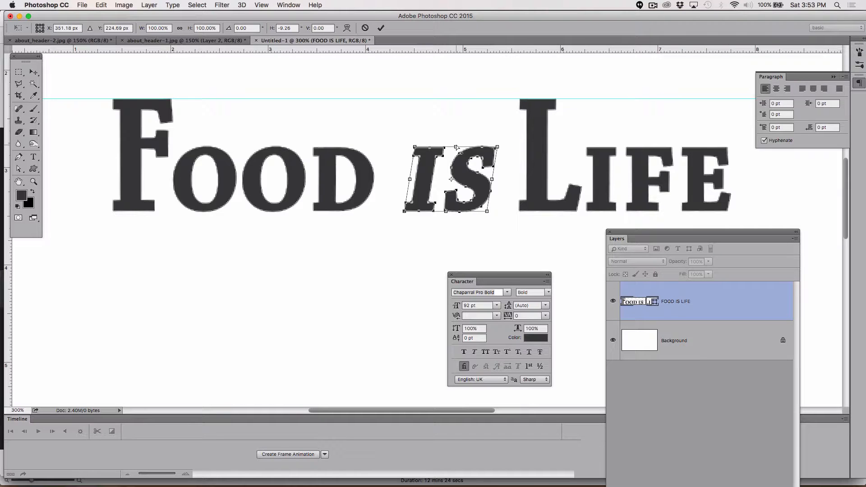
click(34, 72)
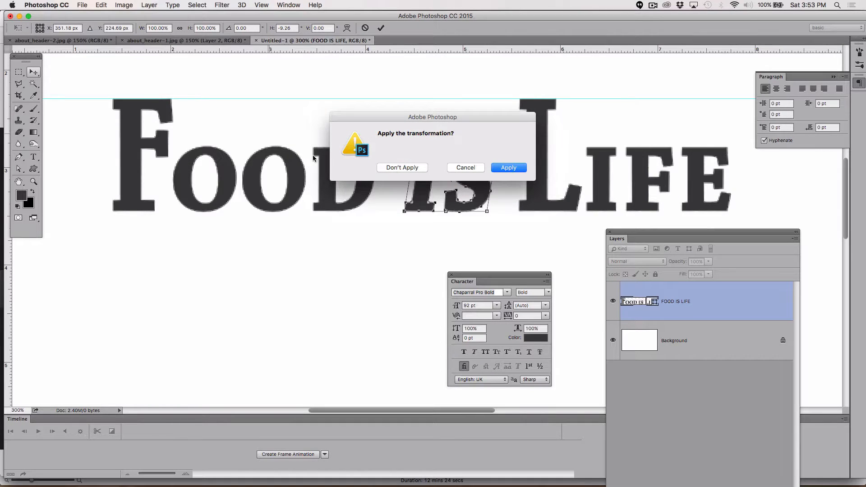
click(508, 169)
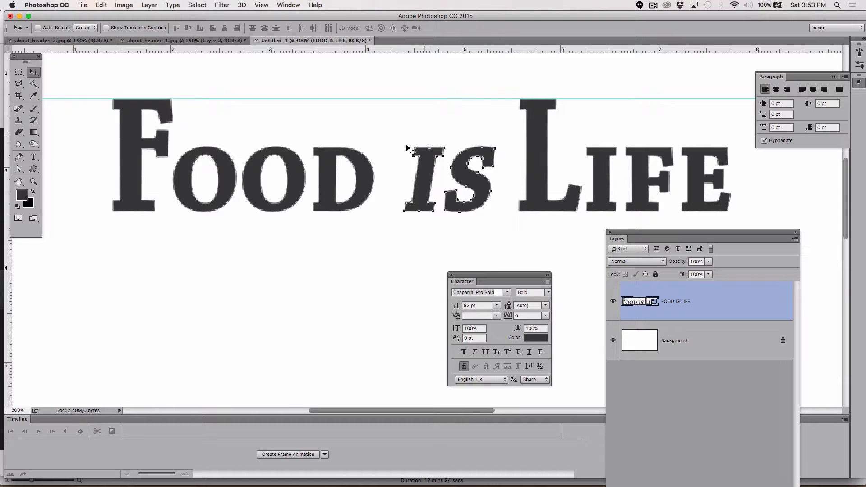
Step: Set the foreground color to a bright red
click(22, 195)
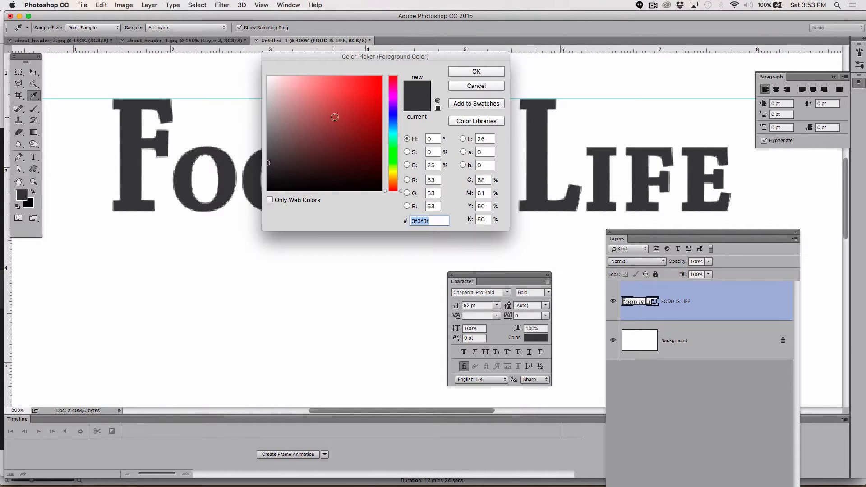
drag(359, 103, 369, 98)
click(476, 71)
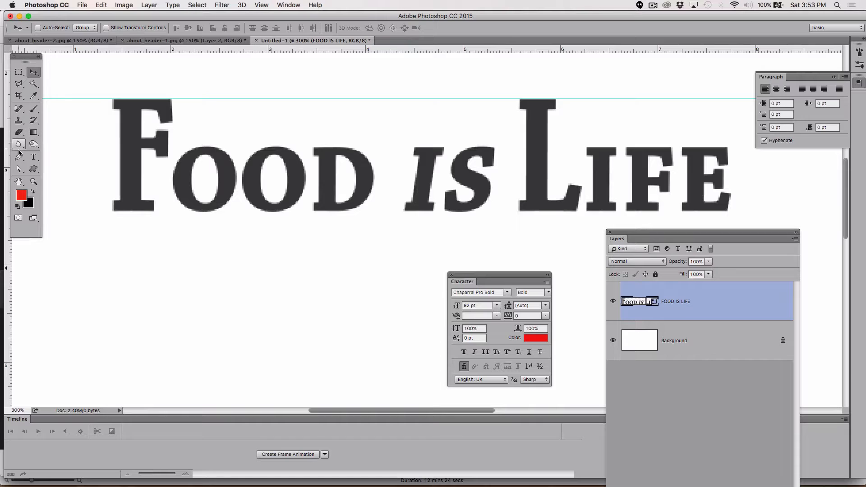
Step: Try to recolor only the word IS with a crimson shape fill, undo the fill change and deselect the paths
click(19, 170)
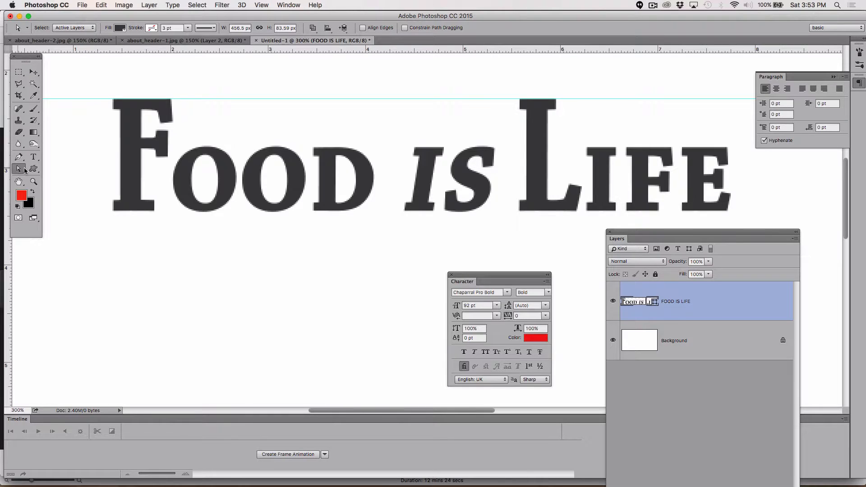
drag(19, 170, 59, 171)
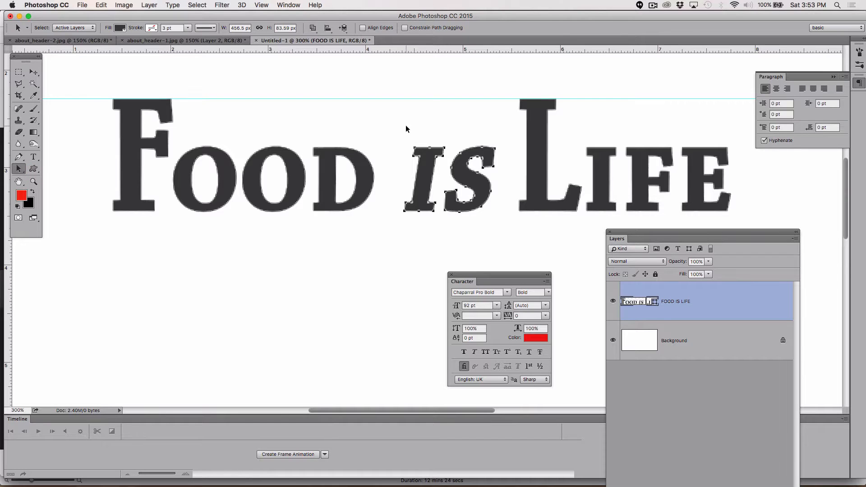
drag(391, 125, 505, 234)
click(120, 28)
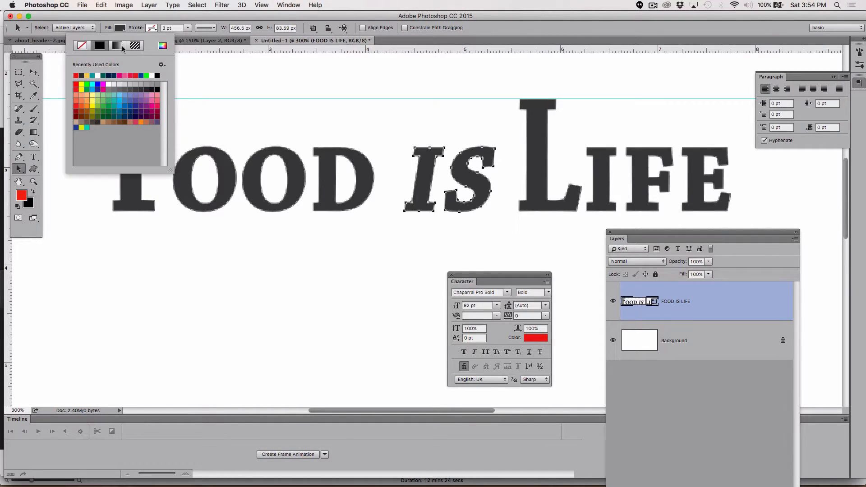
click(133, 75)
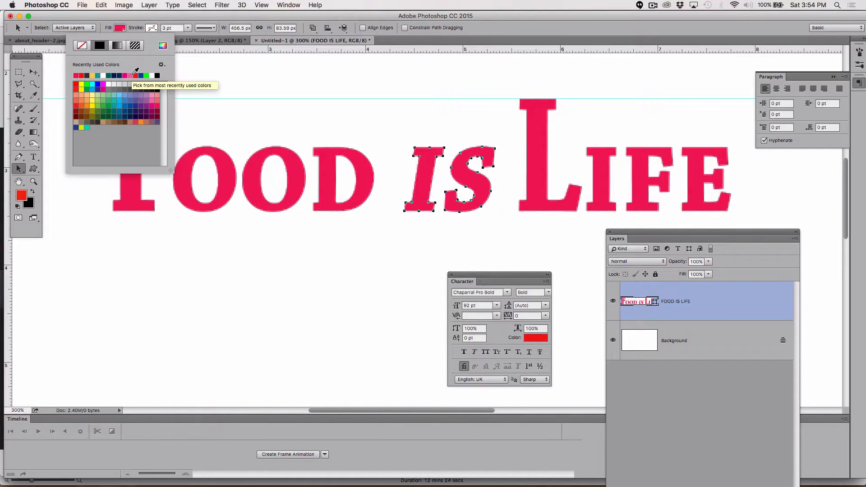
click(232, 113)
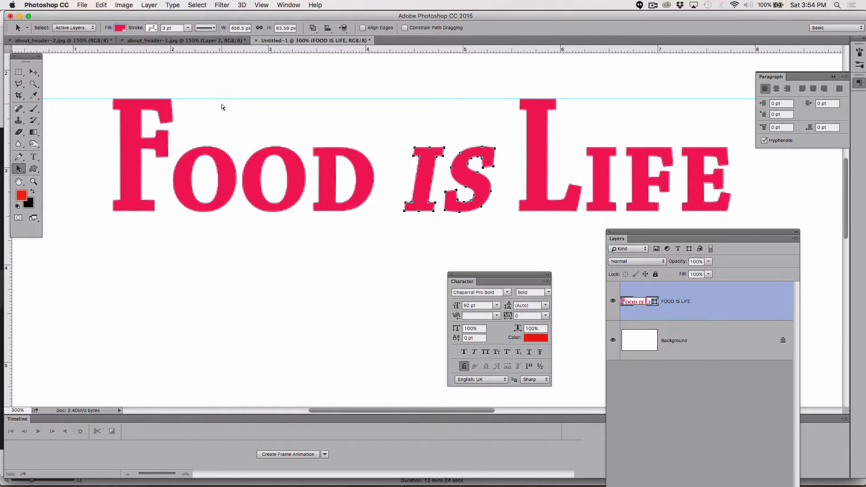
key(super+z)
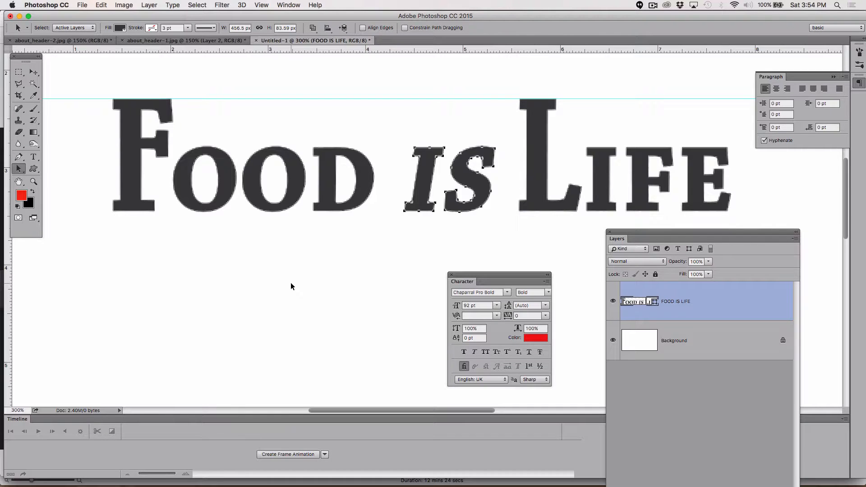
click(296, 283)
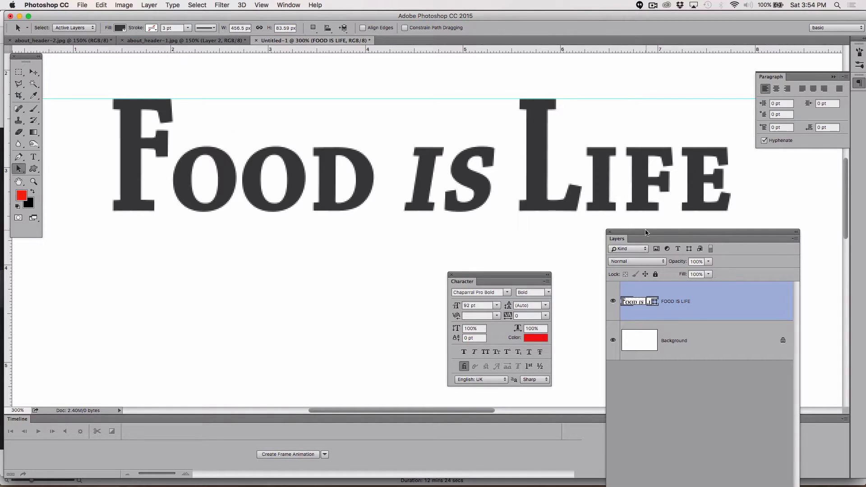
Step: Add a Hue/Saturation adjustment layer above the FOOD IS LIFE layer and clip it to that layer
drag(645, 232, 657, 78)
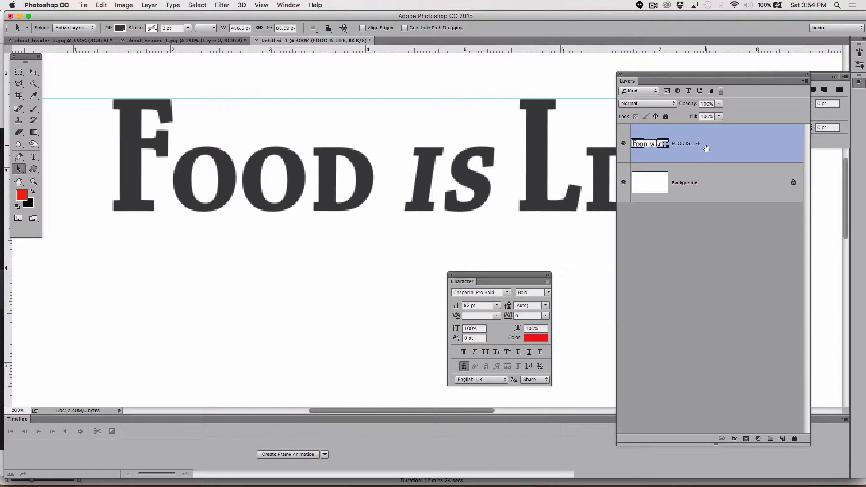
click(758, 438)
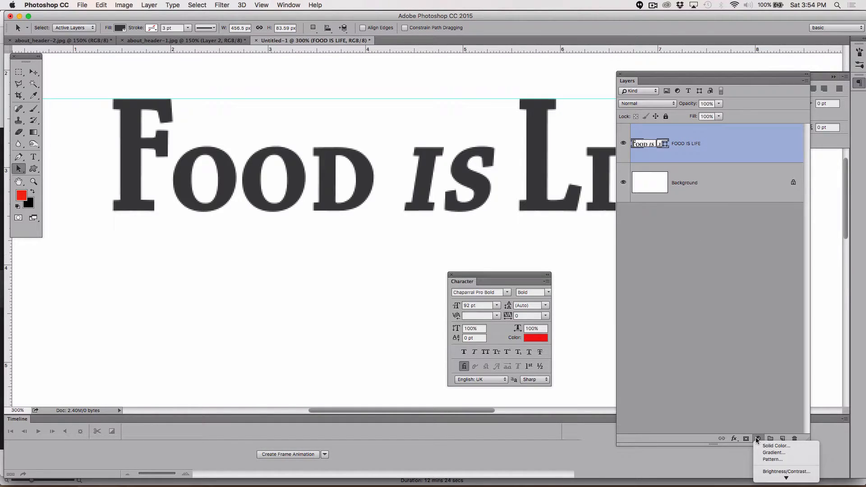
mouse_move(786, 478)
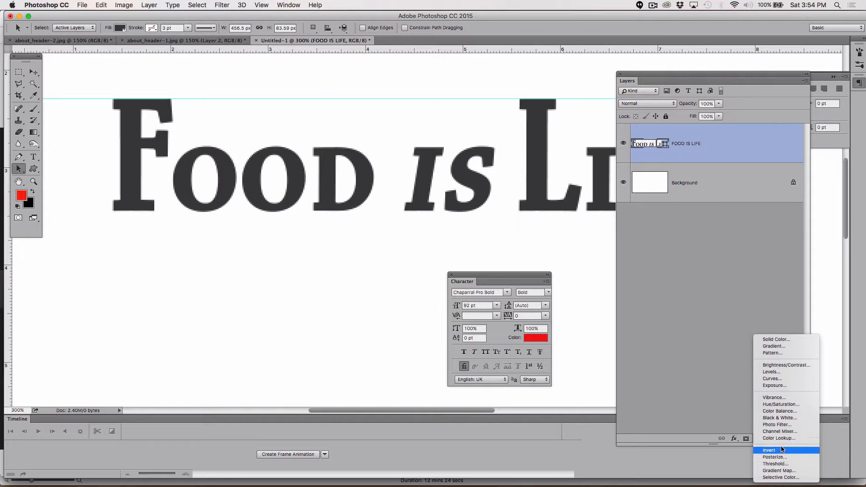
click(780, 404)
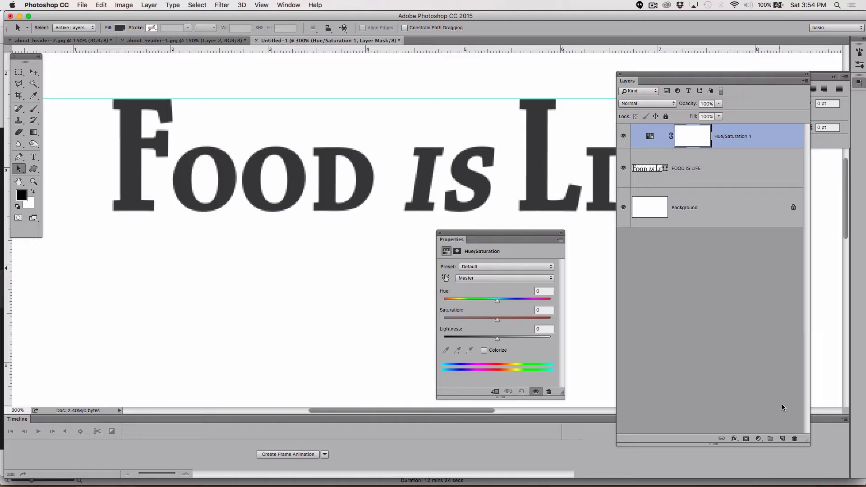
click(495, 391)
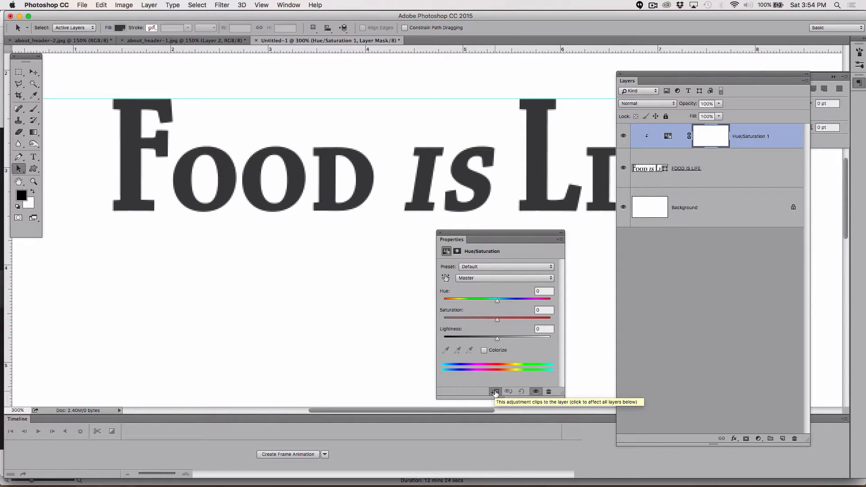
Step: Colorize the lettering red with Hue 0, Saturation 100 and Lightness +15 in the Hue/Saturation adjustment
click(484, 350)
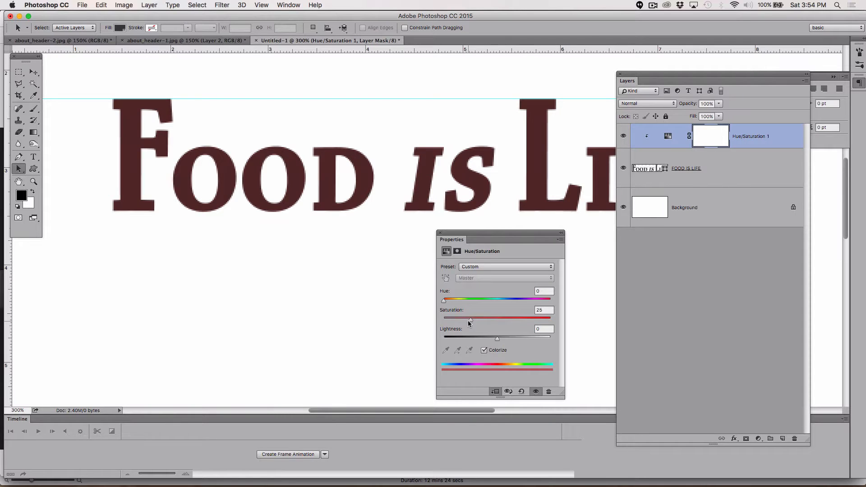
drag(469, 321, 566, 313)
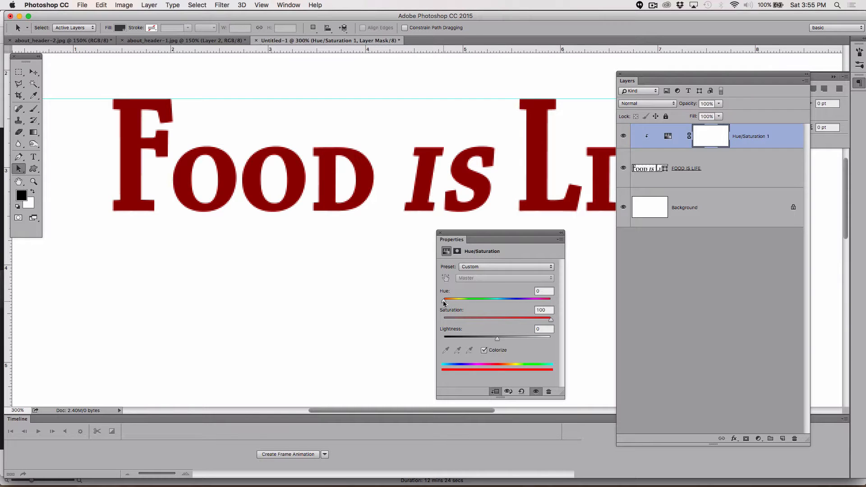
mouse_move(444, 301)
mouse_down()
mouse_move(548, 299)
mouse_move(433, 304)
mouse_up()
drag(497, 339, 503, 339)
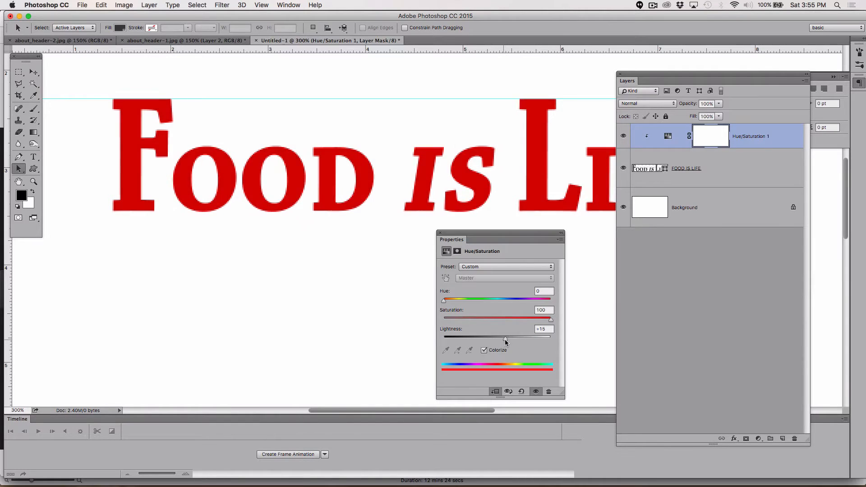
Step: Paint over the word FOOD with a black brush on the Hue/Saturation layer mask to remove its red
click(724, 308)
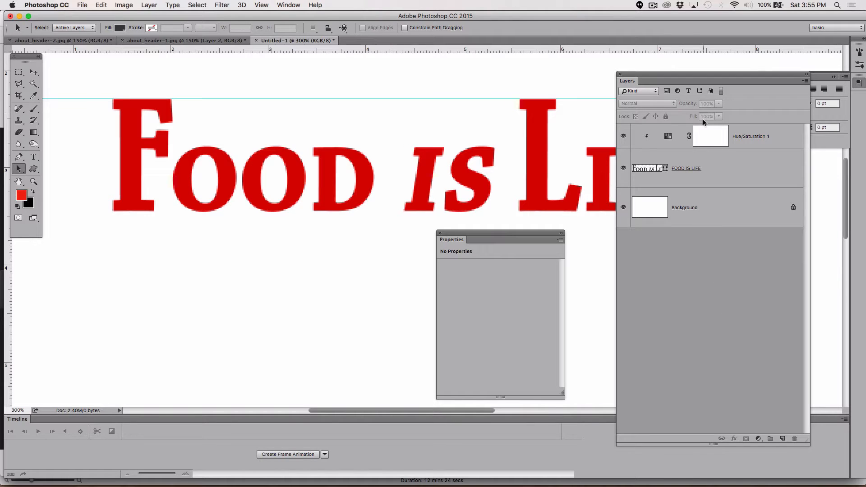
click(710, 137)
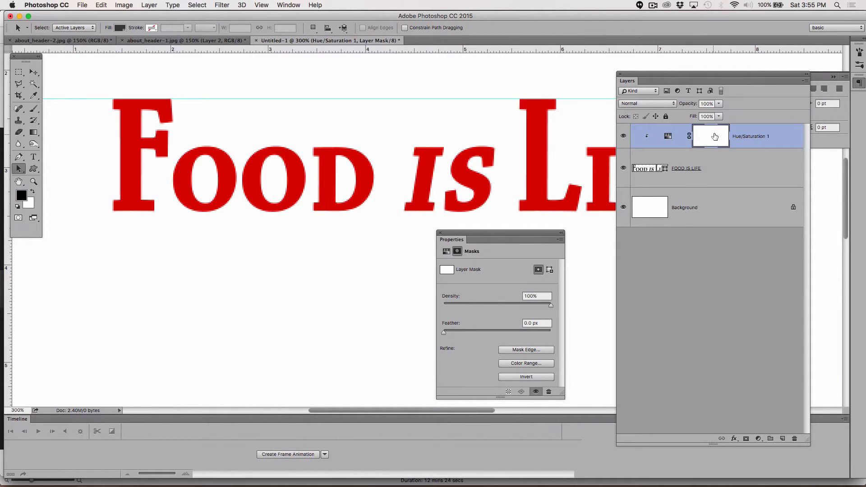
click(34, 110)
click(23, 195)
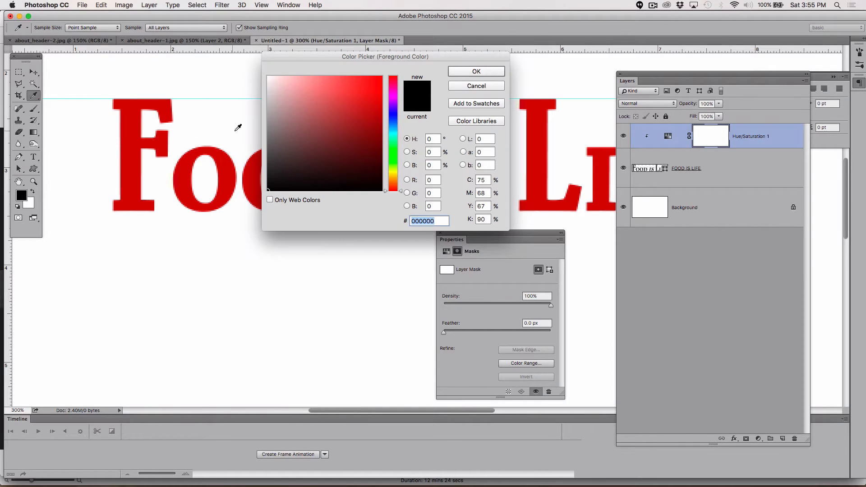
click(285, 170)
drag(284, 170, 266, 189)
click(486, 71)
mouse_move(154, 114)
mouse_down()
mouse_move(117, 134)
mouse_move(166, 139)
mouse_move(119, 164)
mouse_move(152, 189)
mouse_move(134, 208)
mouse_move(142, 174)
mouse_move(176, 185)
mouse_move(198, 233)
mouse_move(197, 193)
mouse_move(226, 158)
mouse_move(295, 180)
mouse_move(331, 174)
mouse_move(346, 158)
mouse_move(358, 193)
mouse_move(350, 213)
mouse_up()
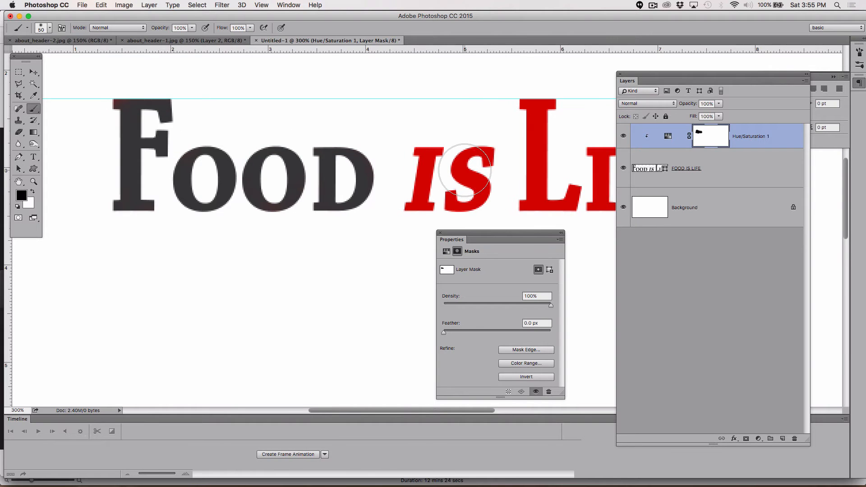
Step: Paint black on the Hue/Saturation layer mask over all the letters of LIFE, leaving IS unmasked
scroll(464, 167, right, 5)
mouse_move(534, 164)
mouse_down()
mouse_move(530, 123)
mouse_move(481, 148)
mouse_move(538, 98)
mouse_move(545, 135)
mouse_move(489, 151)
mouse_up()
scroll(482, 152, up, 3)
scroll(483, 152, up, 1)
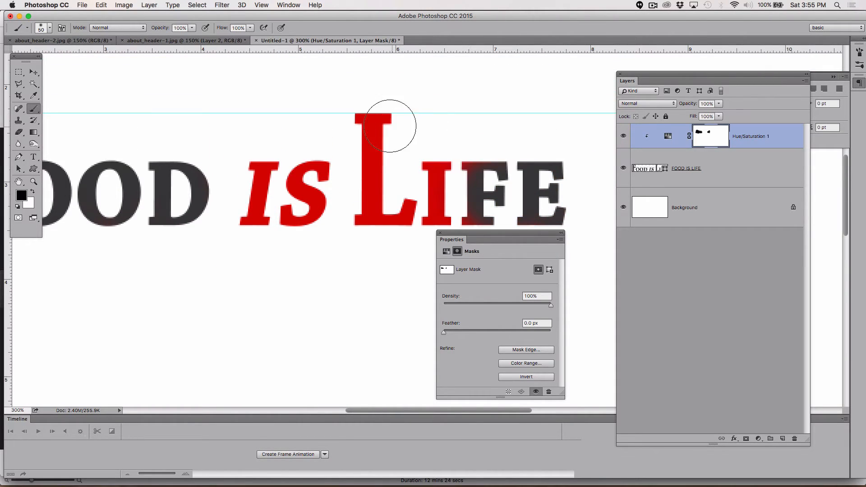
mouse_move(387, 126)
mouse_down()
mouse_move(394, 151)
mouse_move(378, 214)
mouse_move(364, 226)
mouse_move(398, 216)
mouse_move(440, 161)
mouse_move(452, 185)
mouse_move(527, 197)
mouse_move(544, 153)
mouse_move(552, 204)
mouse_move(420, 230)
mouse_move(384, 177)
mouse_move(373, 110)
mouse_move(378, 201)
mouse_move(427, 236)
mouse_move(493, 158)
mouse_move(484, 149)
mouse_move(562, 171)
mouse_move(567, 217)
mouse_move(442, 179)
mouse_move(491, 119)
mouse_move(523, 179)
mouse_up()
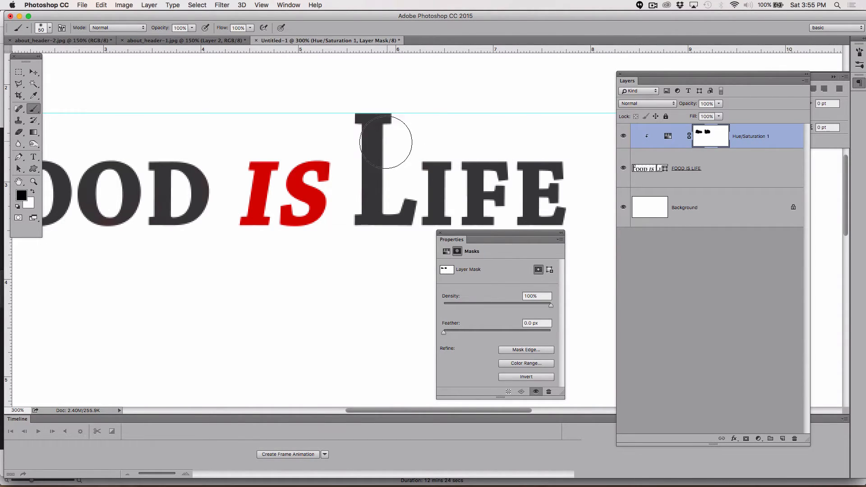
Step: Switch the brush to white and paint on the mask over parts of the L and I in LIFE to bring back red
key(x)
drag(380, 155, 377, 136)
drag(424, 187, 436, 181)
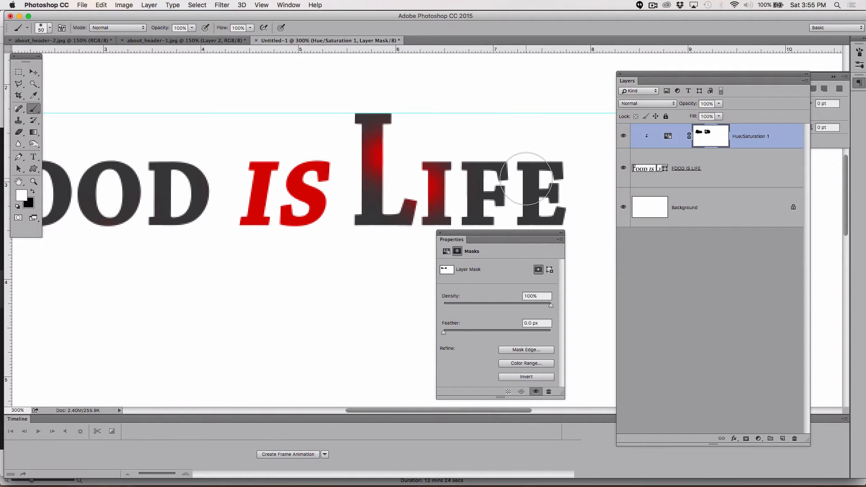
Step: Paint white on the Hue/Saturation mask over parts of the letters in FOOD to bring back red
mouse_move(203, 217)
mouse_down()
mouse_move(168, 224)
mouse_move(120, 197)
mouse_move(113, 175)
mouse_up()
scroll(114, 175, left, 5)
click(123, 198)
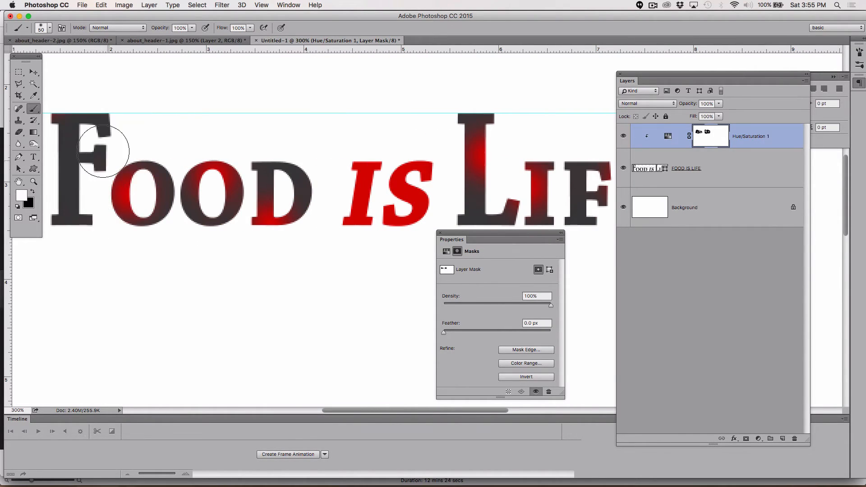
click(91, 108)
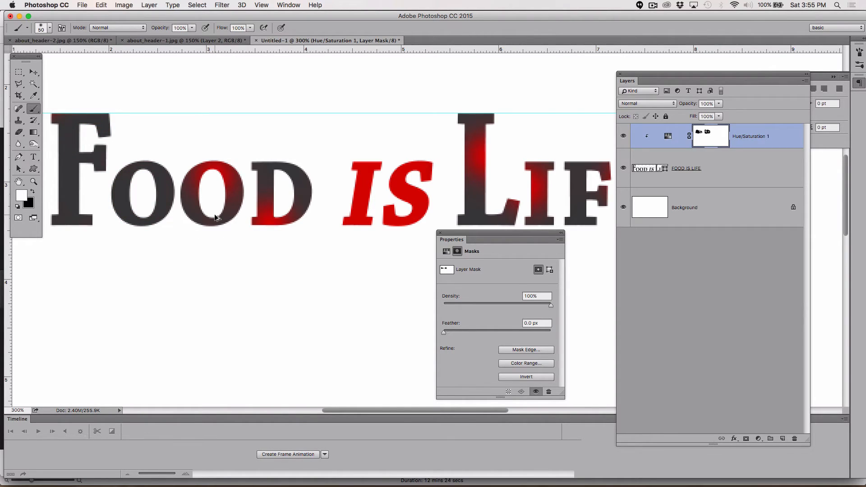
Step: Undo the white brush strokes on the Hue/Saturation mask over FOOD and LIFE
key(alt+super+z)
key(alt+super+z)
key(alt+super+z)
key(alt+super+z)
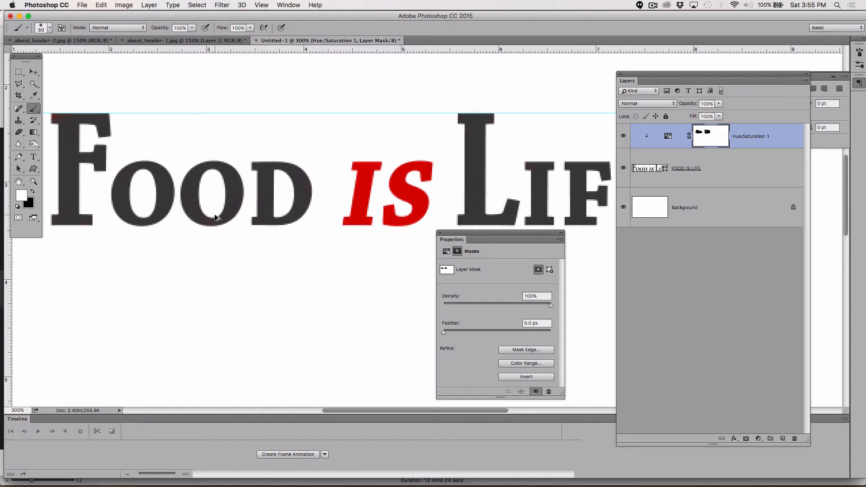
scroll(215, 216, right, 5)
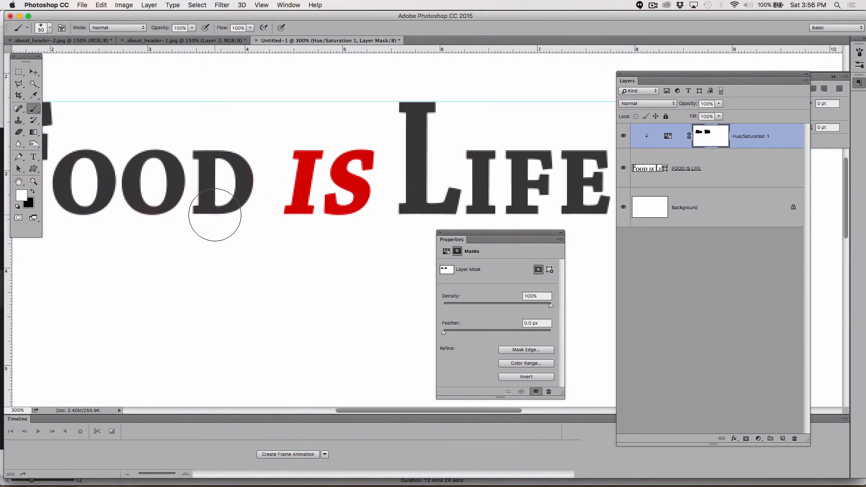
Step: Add a second Hue/Saturation adjustment layer directly above the FOOD IS LIFE layer
click(762, 135)
click(741, 175)
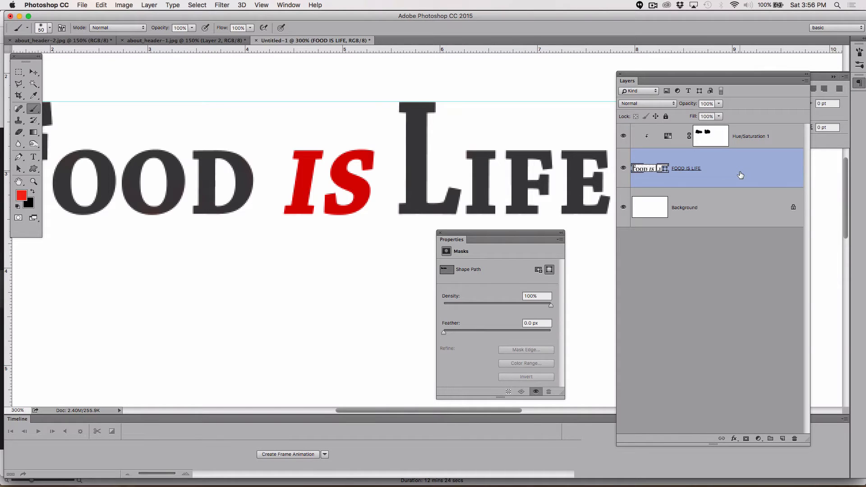
click(759, 438)
mouse_move(786, 478)
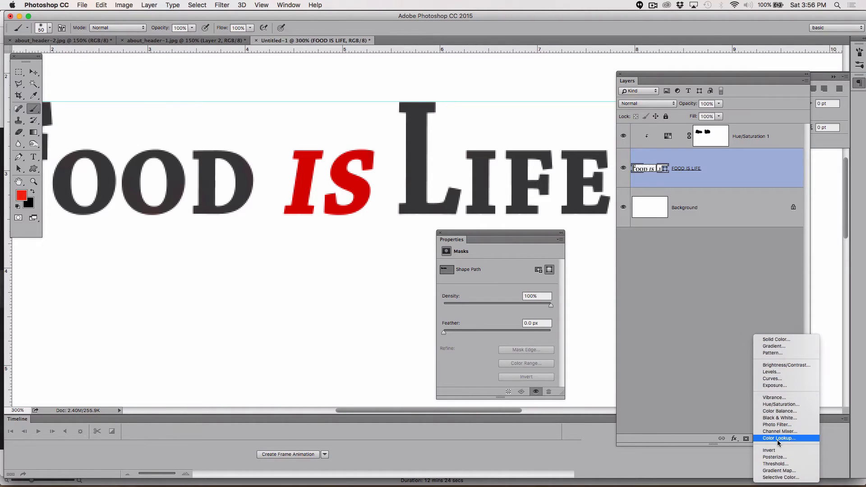
click(777, 405)
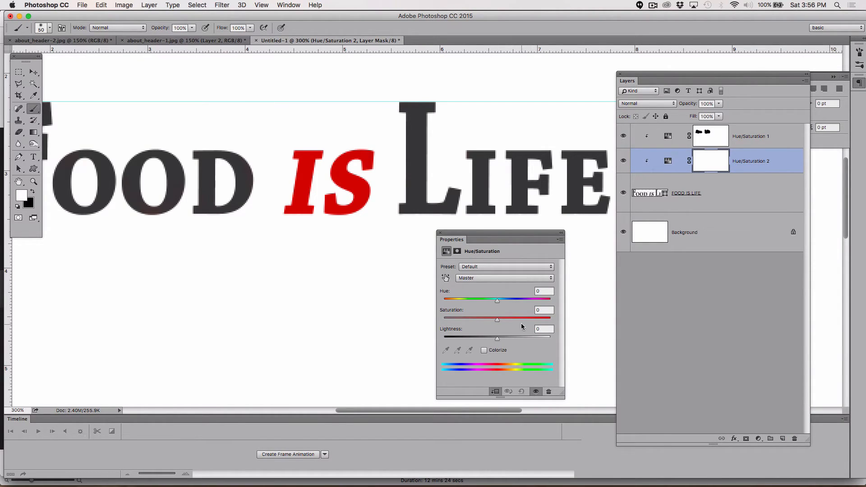
Step: Colorize the lettering green with Hue 110, Saturation 100 and Lightness +7 in the new Hue/Saturation adjustment
click(484, 350)
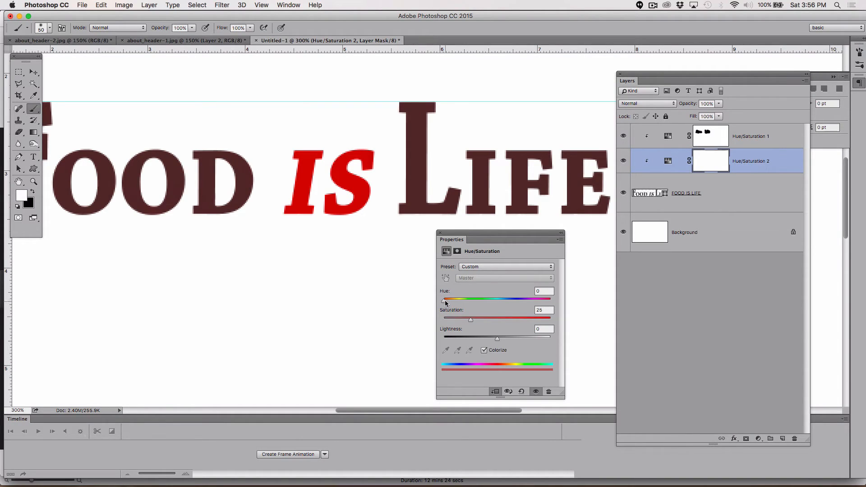
drag(446, 303, 486, 301)
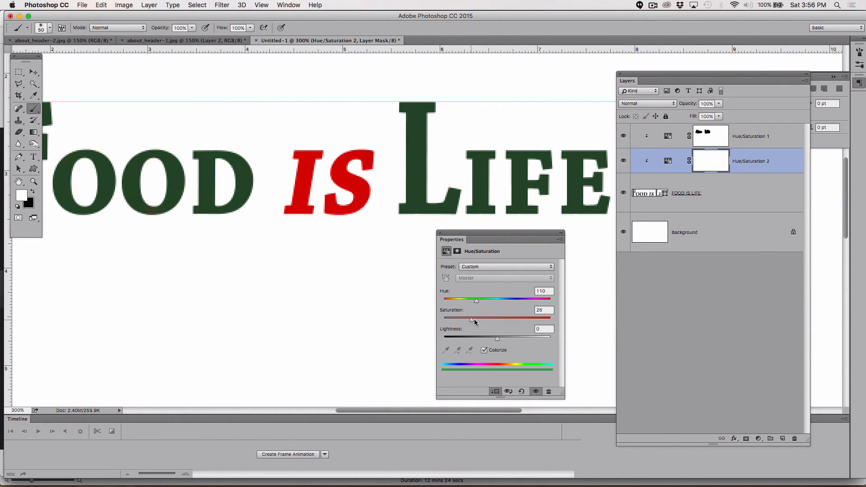
drag(472, 319, 566, 305)
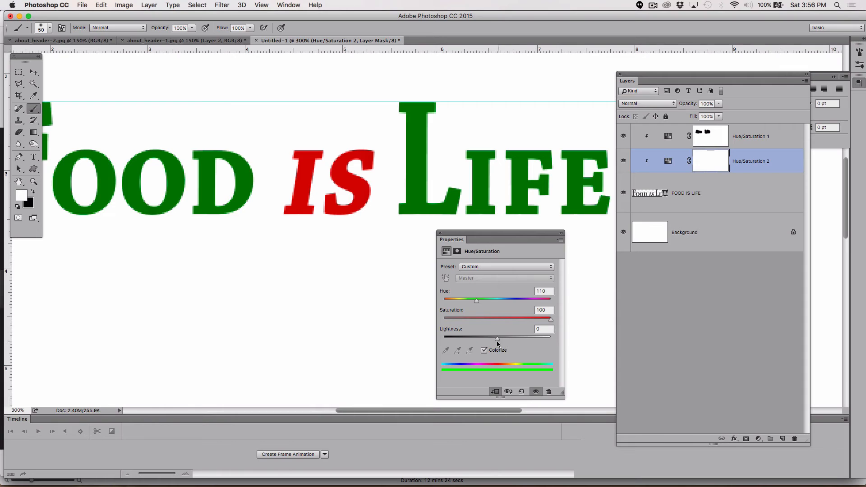
drag(496, 340, 502, 338)
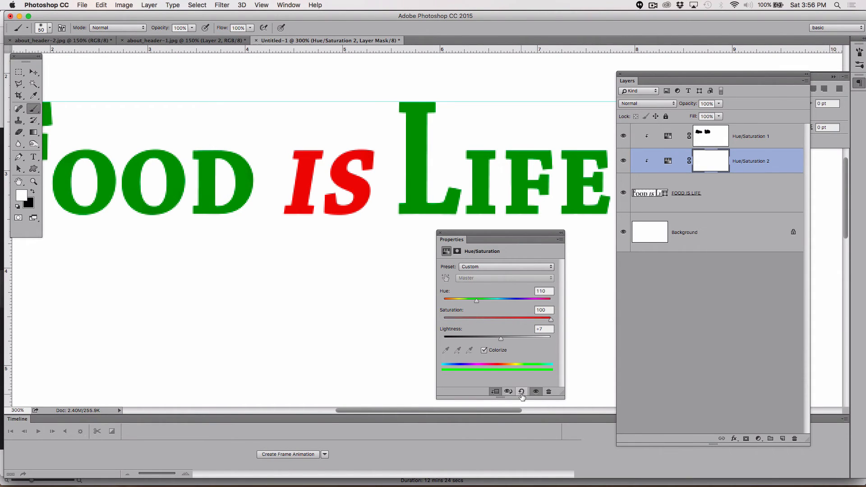
Step: Toggle the clipping of Hue/Saturation 2 and clip Hue/Saturation 1 to the layers below again
click(494, 392)
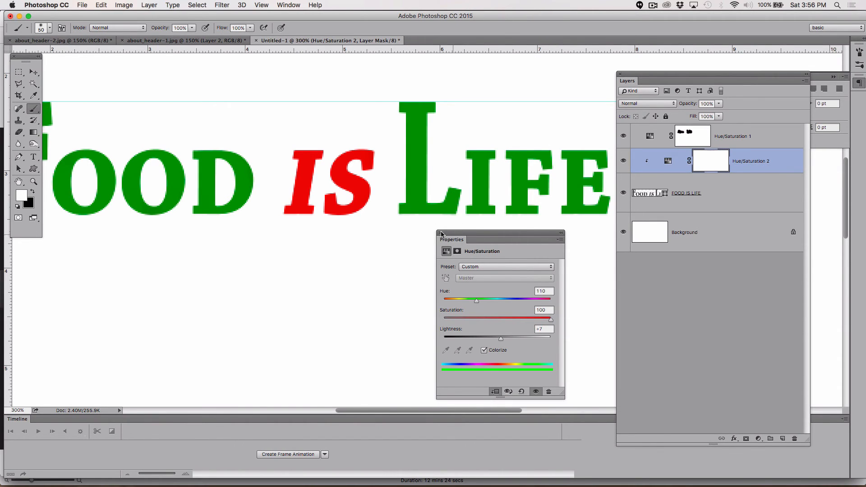
click(765, 134)
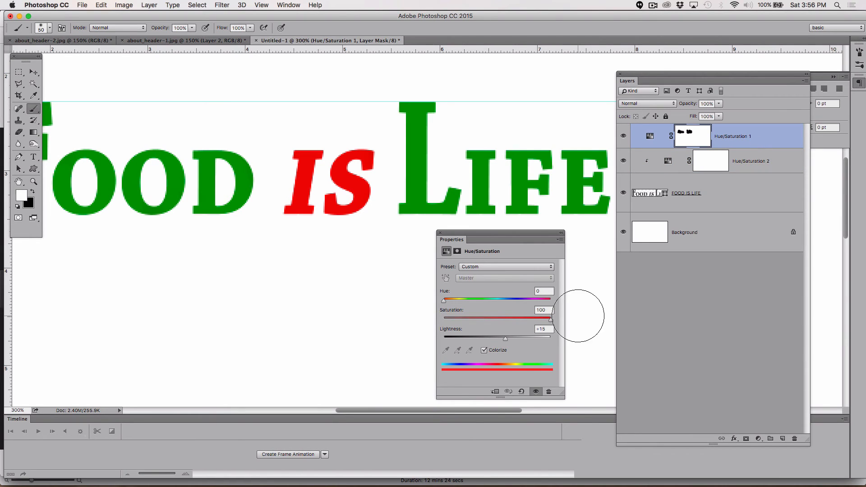
click(495, 393)
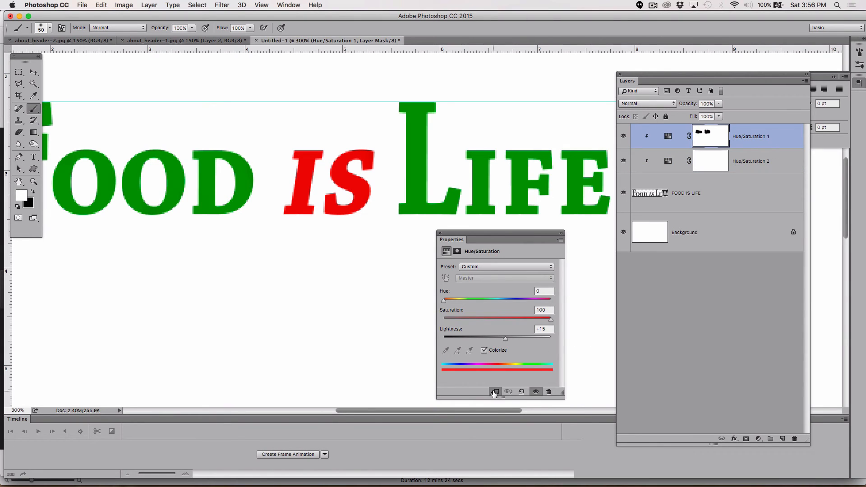
Step: Paint over the word FOOD with a black brush on the Hue/Saturation 2 mask to remove its green
click(713, 160)
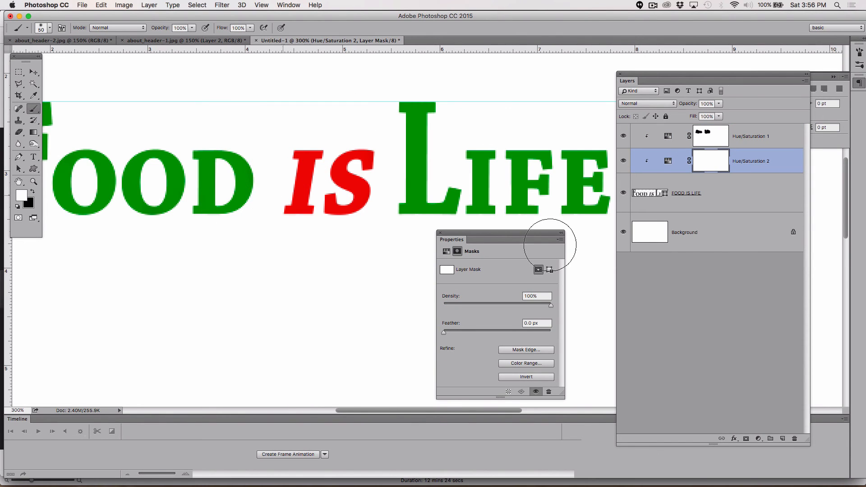
key(x)
mouse_move(215, 171)
mouse_down()
mouse_move(225, 155)
mouse_move(183, 212)
mouse_move(159, 120)
mouse_move(126, 203)
mouse_move(86, 206)
mouse_up()
scroll(84, 184, left, 5)
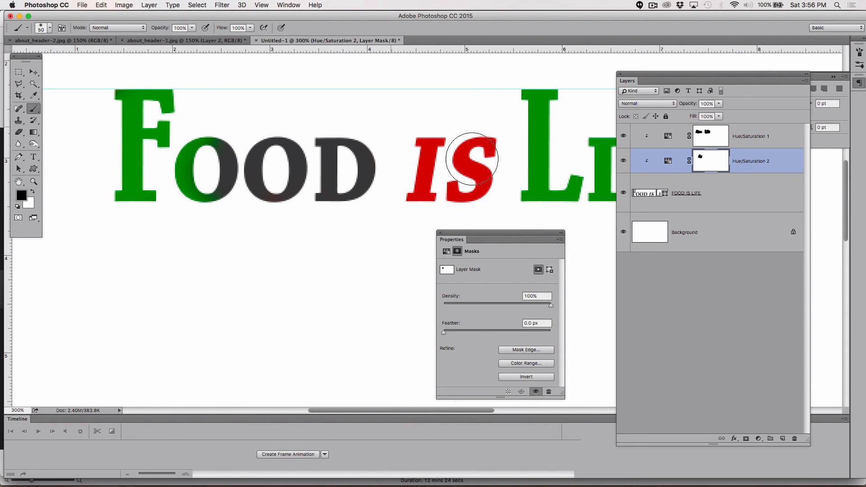
mouse_move(270, 193)
mouse_down()
mouse_move(180, 169)
mouse_move(161, 199)
mouse_move(128, 123)
mouse_move(146, 90)
mouse_move(105, 153)
mouse_move(200, 173)
mouse_move(139, 135)
mouse_move(194, 87)
mouse_move(163, 120)
mouse_move(263, 189)
mouse_move(351, 157)
mouse_move(260, 190)
mouse_move(252, 159)
mouse_move(146, 179)
mouse_up()
scroll(146, 179, right, 2)
scroll(146, 179, down, 1)
scroll(147, 178, right, 4)
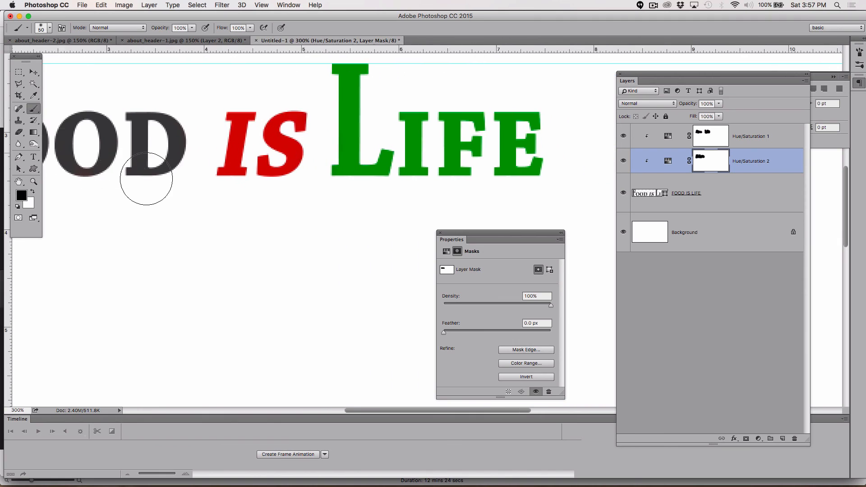
scroll(146, 179, up, 1)
scroll(146, 179, left, 1)
scroll(146, 179, left, 4)
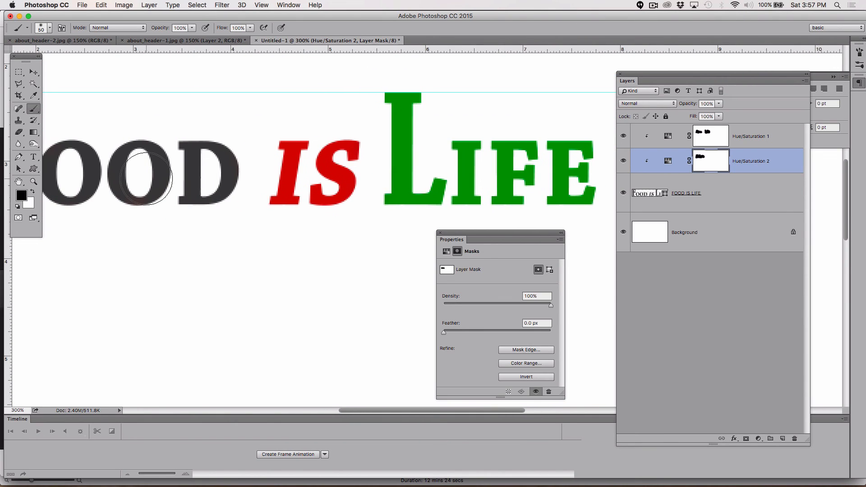